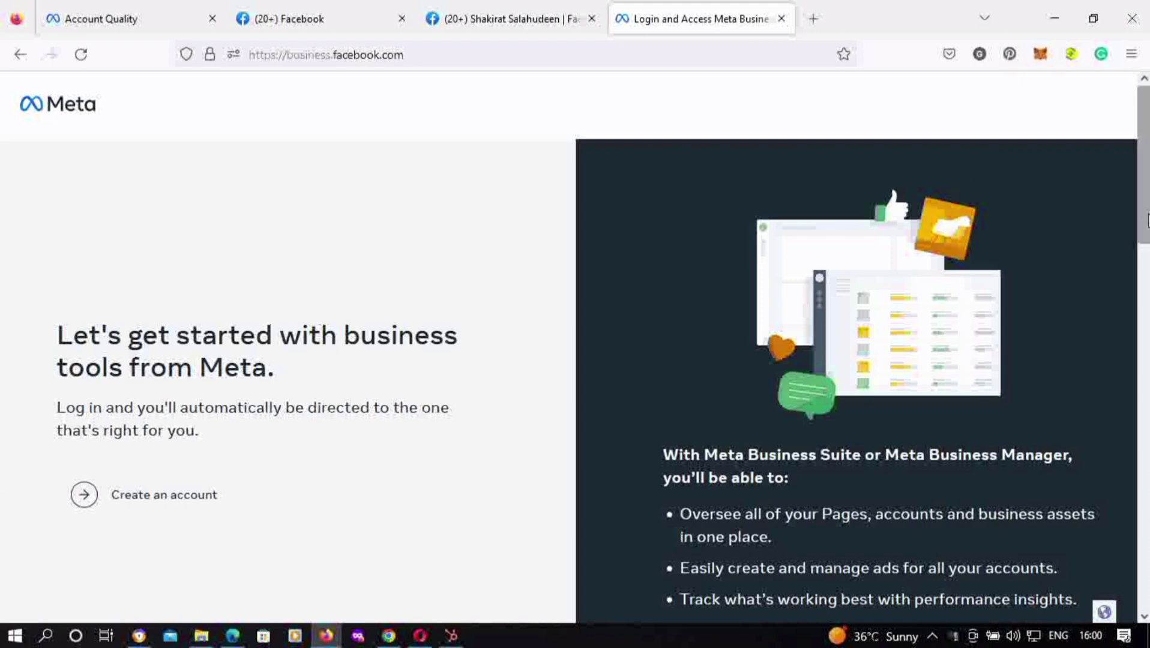
Create a business account named 'Trading Center' with the owner's business email and submit it
drag(1144, 227, 1117, 59)
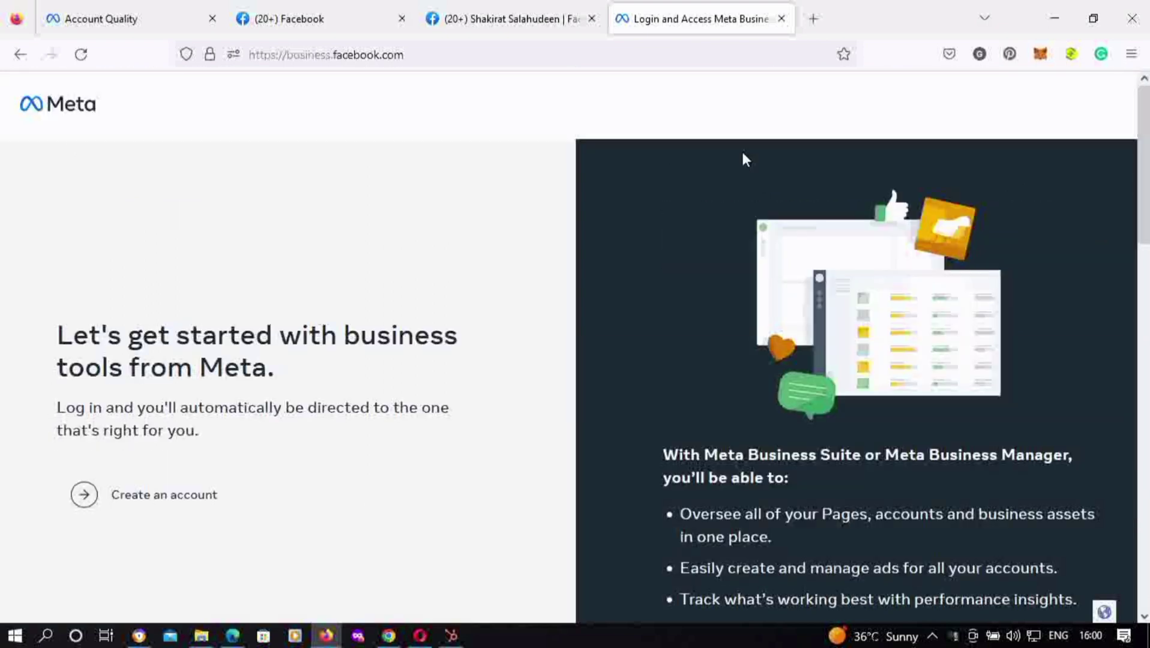
click(120, 506)
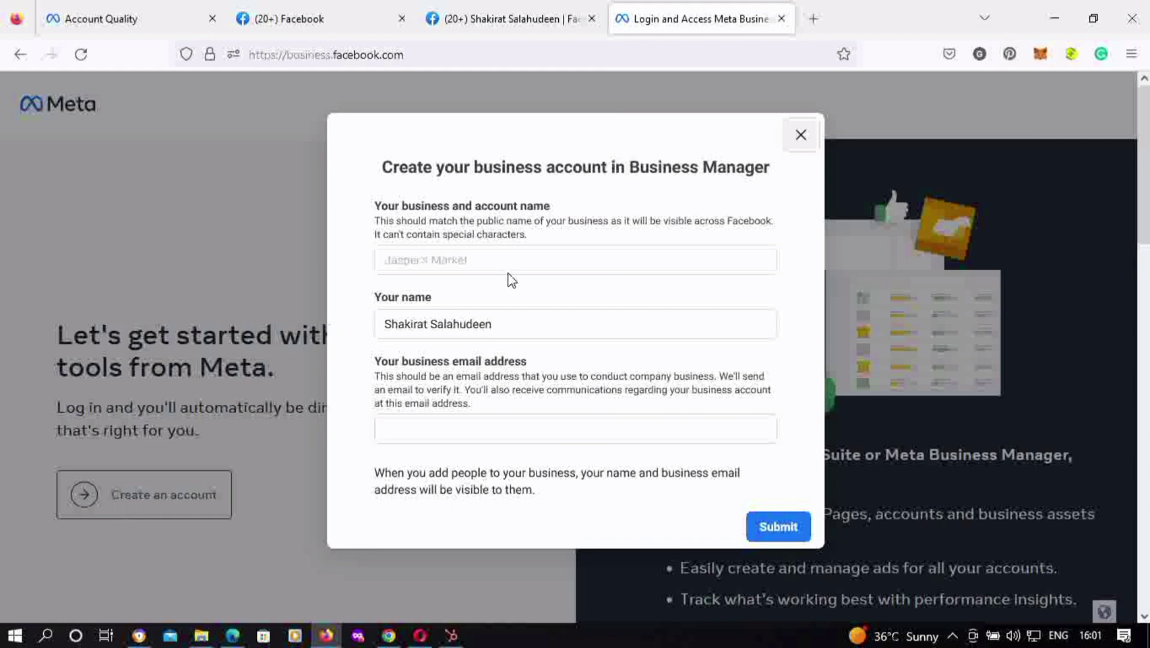
click(458, 261)
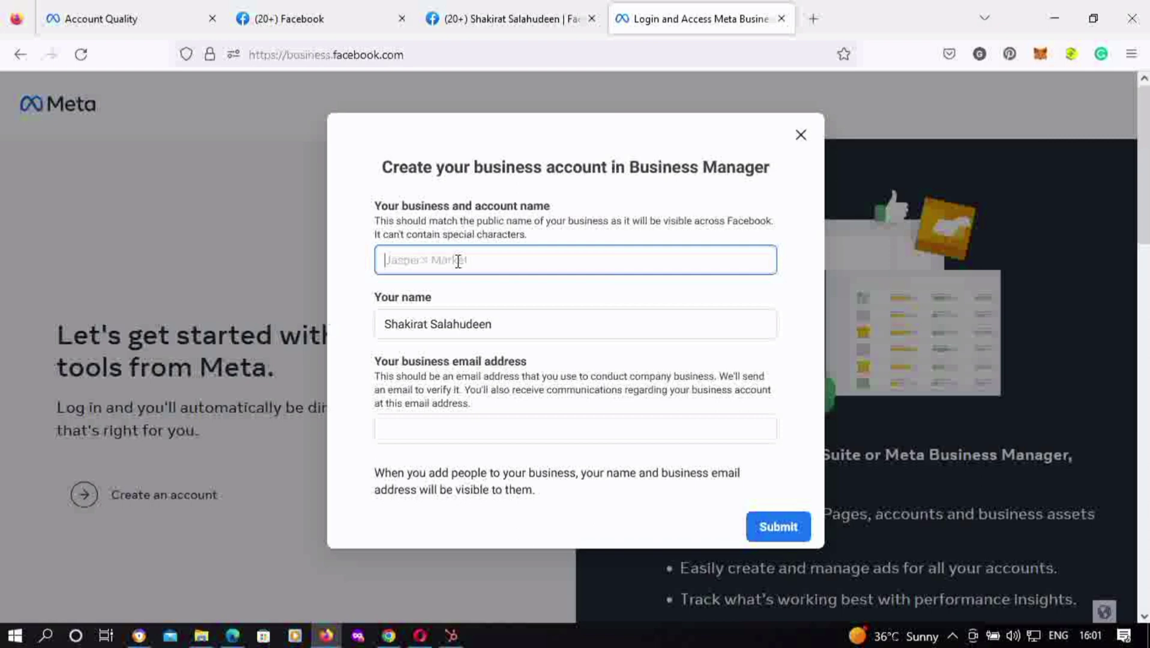
text(Trading Center)
click(400, 431)
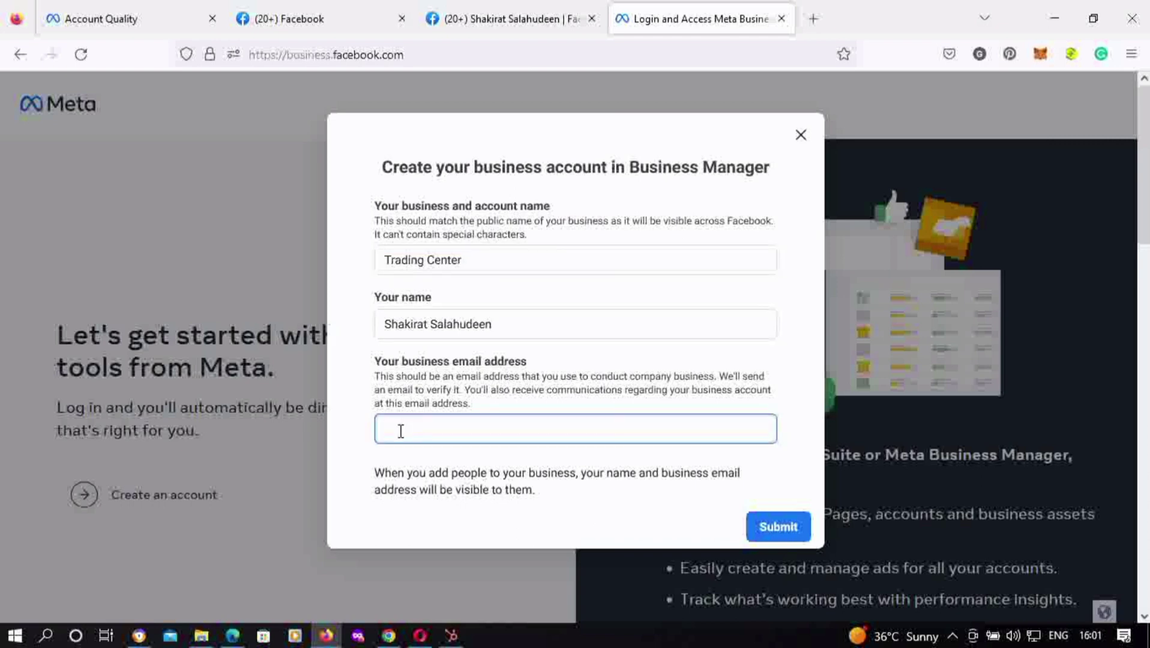
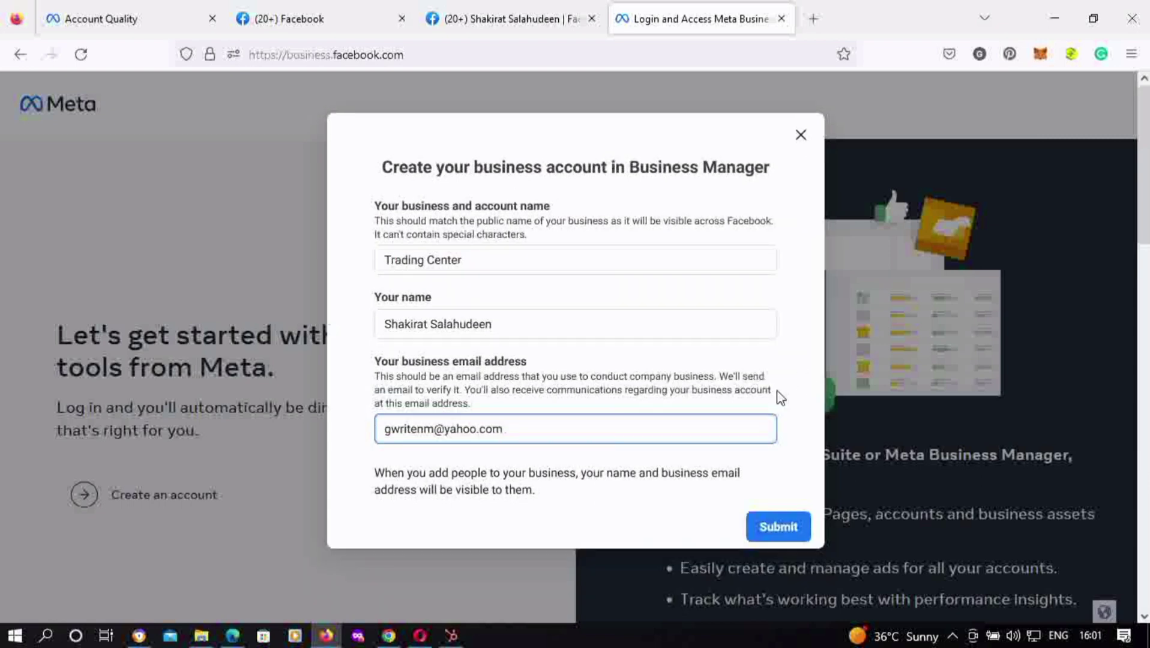
click(780, 530)
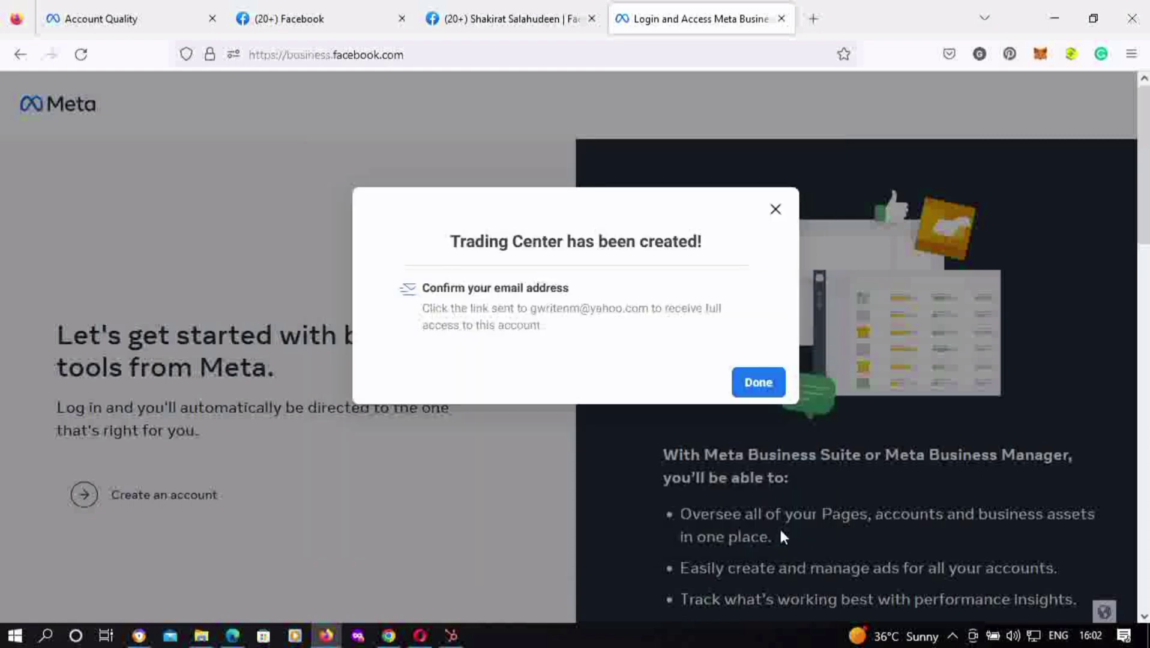
Dismiss the confirmation and go to Trading Center's Business Settings People page
click(757, 396)
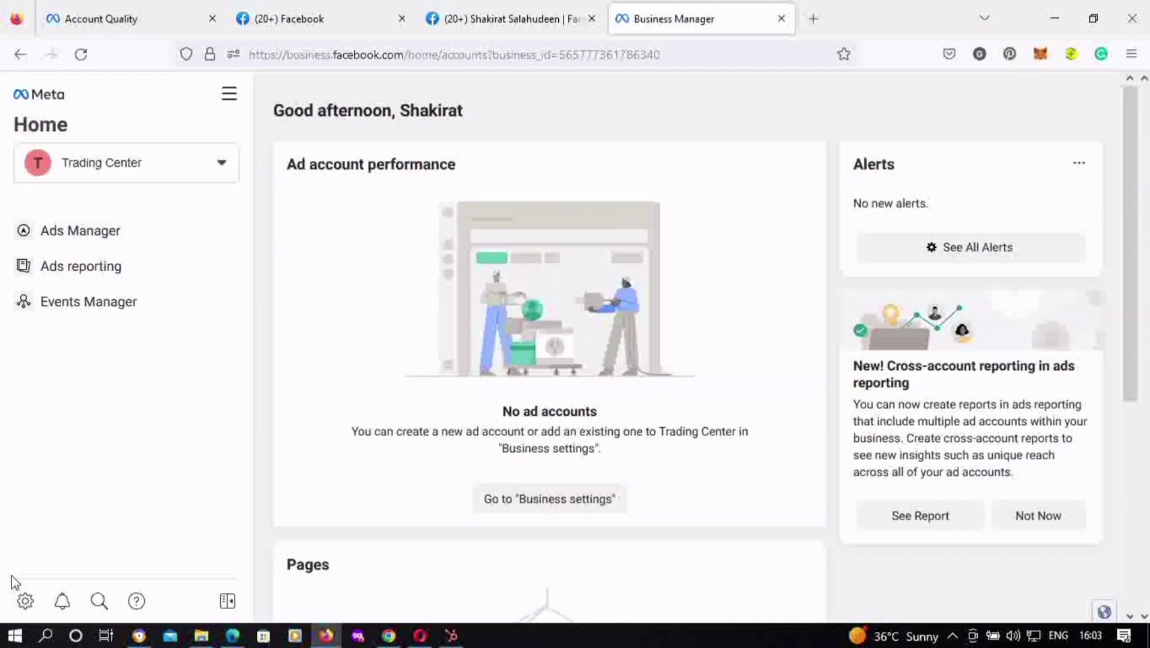
click(25, 600)
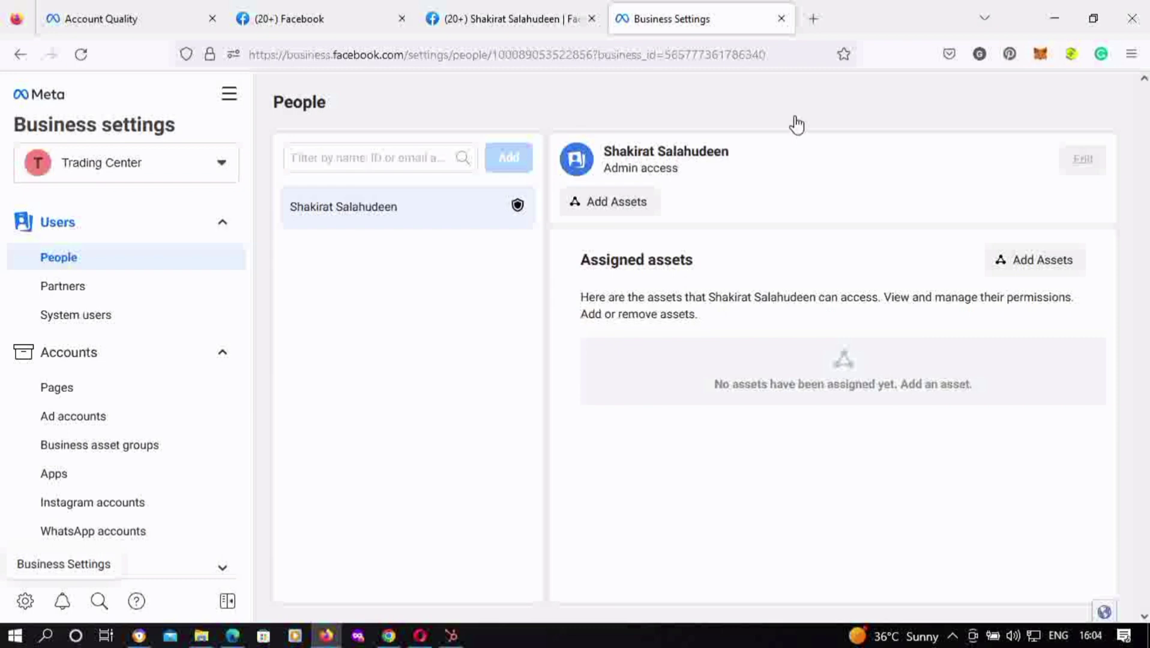
Go to business.facebook.com/overview in a new browser tab
click(812, 19)
text(business.facebook.com/)
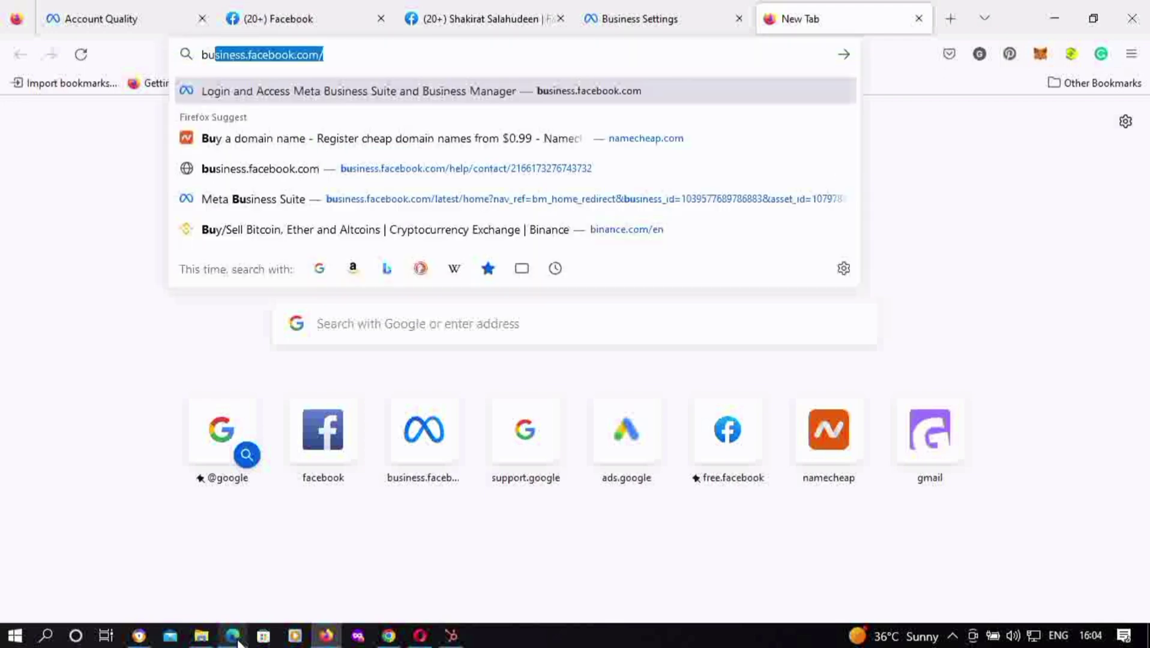
key(Right)
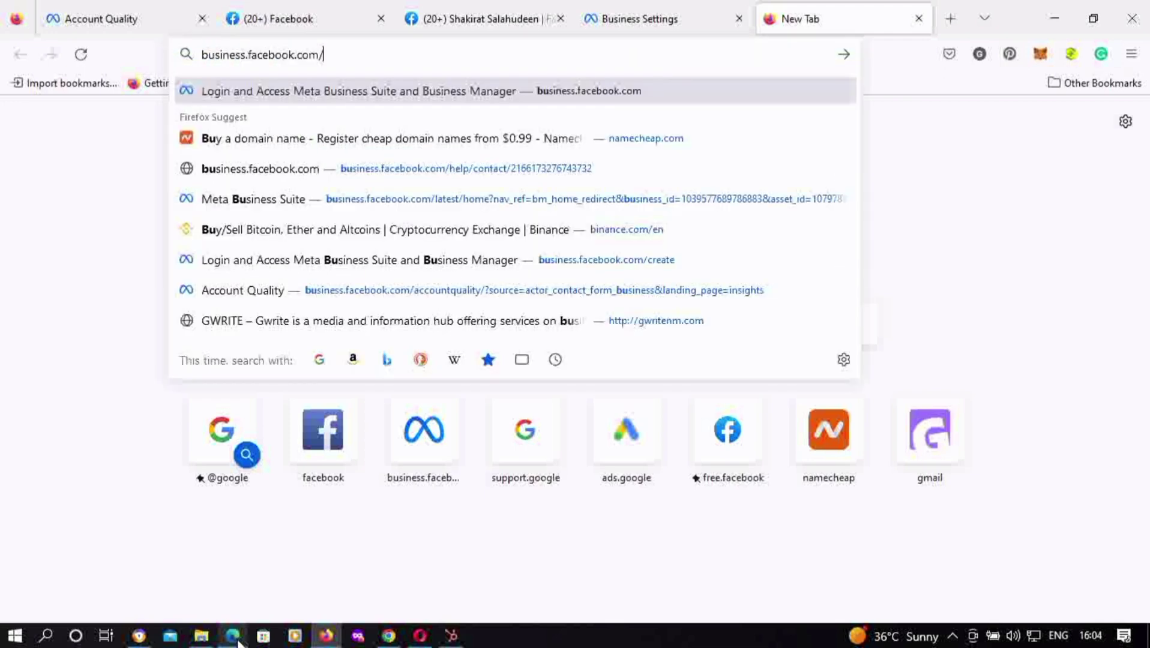
text(overview)
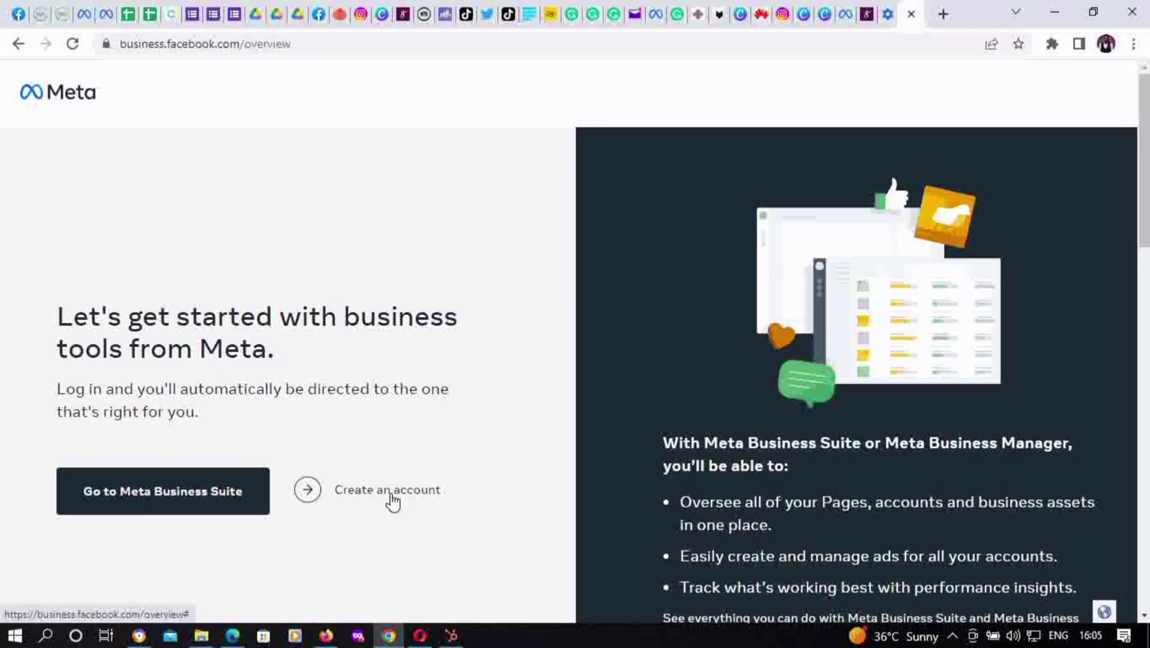
Enter the new account's business name and the business email address
click(382, 493)
text(Hub)
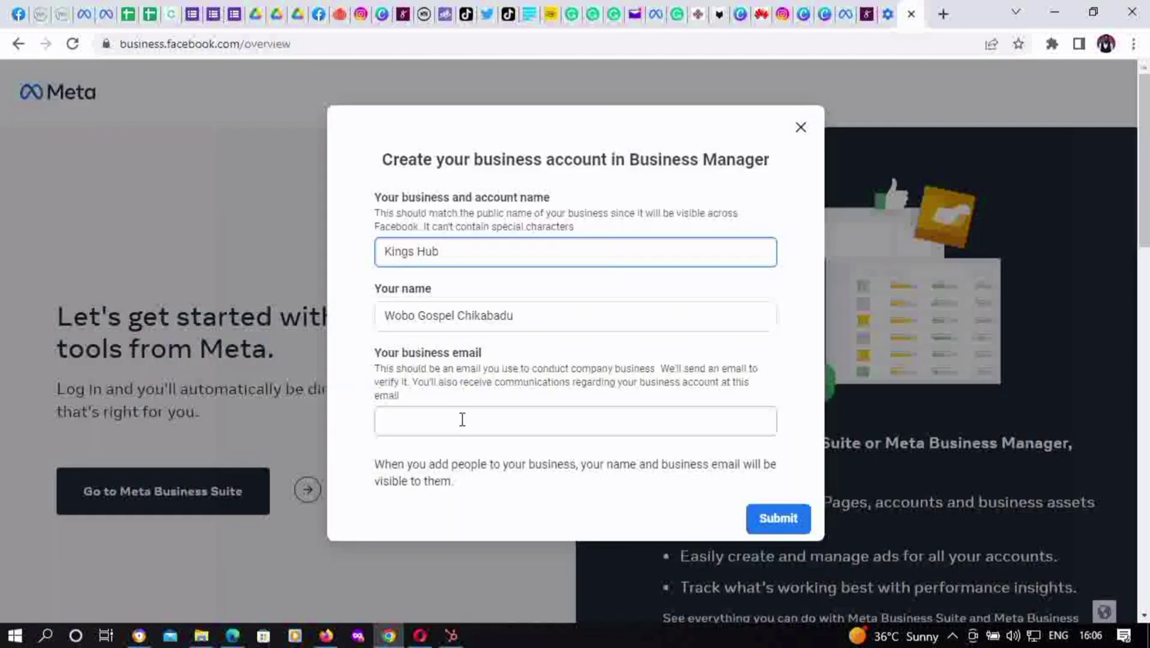
click(461, 418)
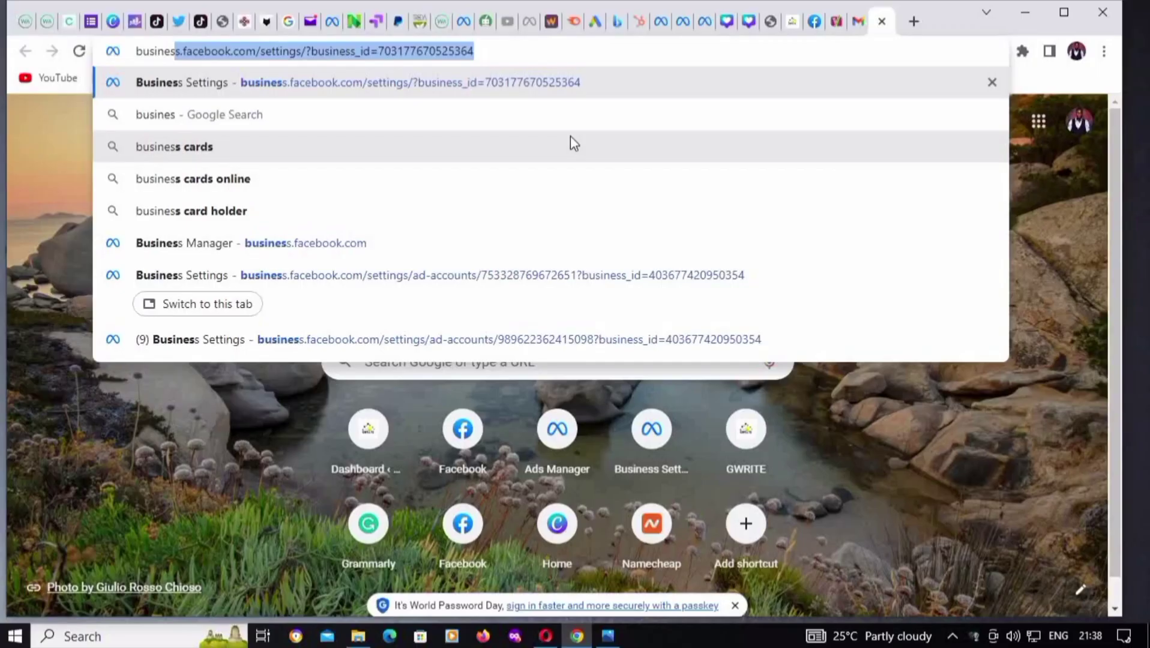
Load business.facebook.com/create, open the account creation form and submit it
text(s)
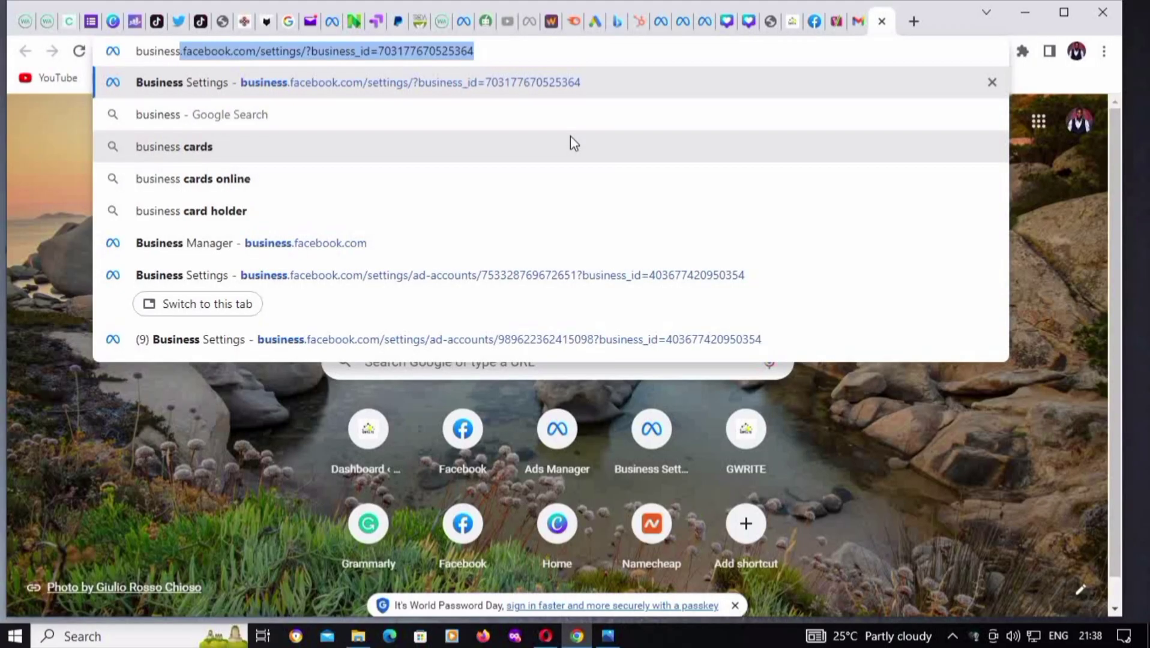
text(.facebook.com/crea)
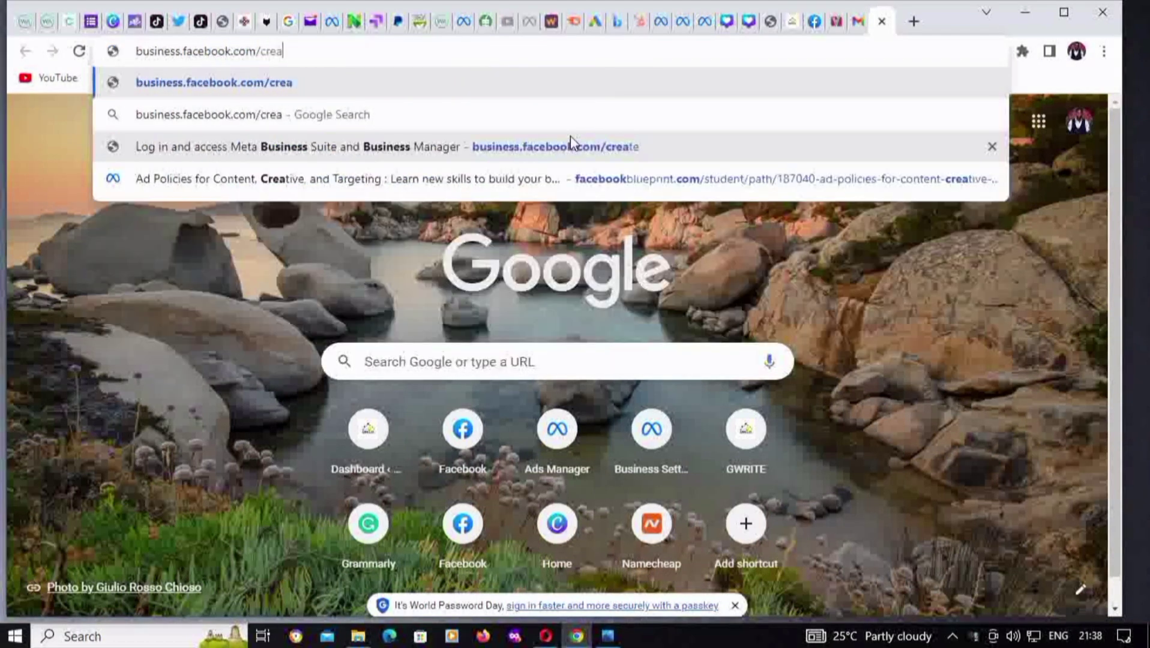
text(te)
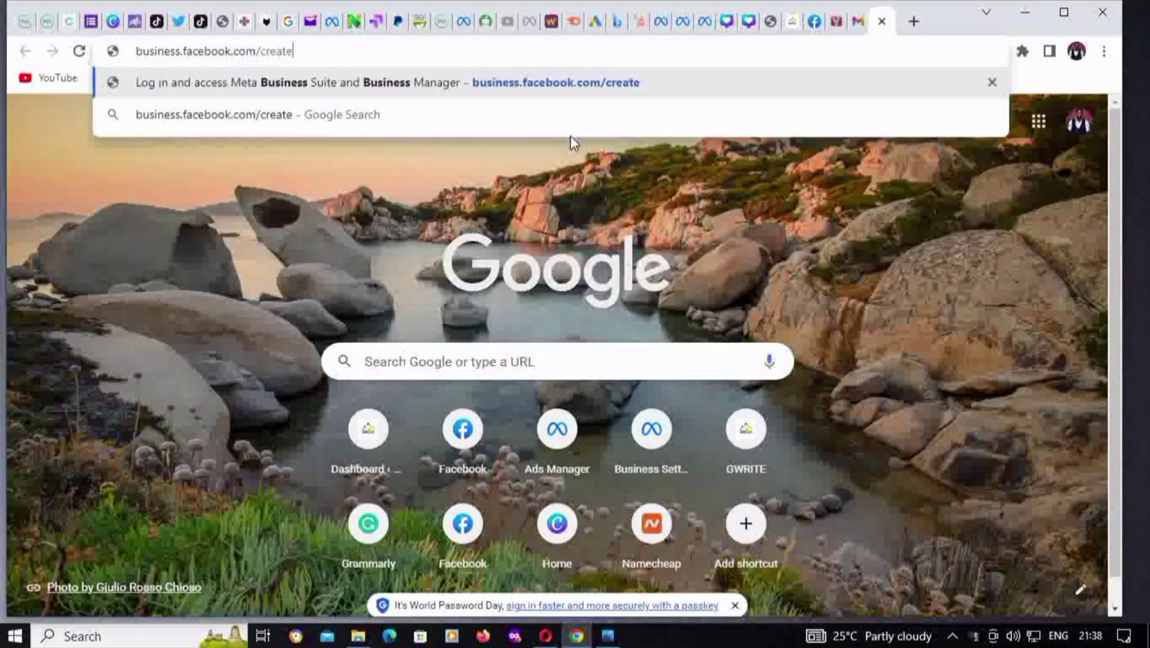
key(Return)
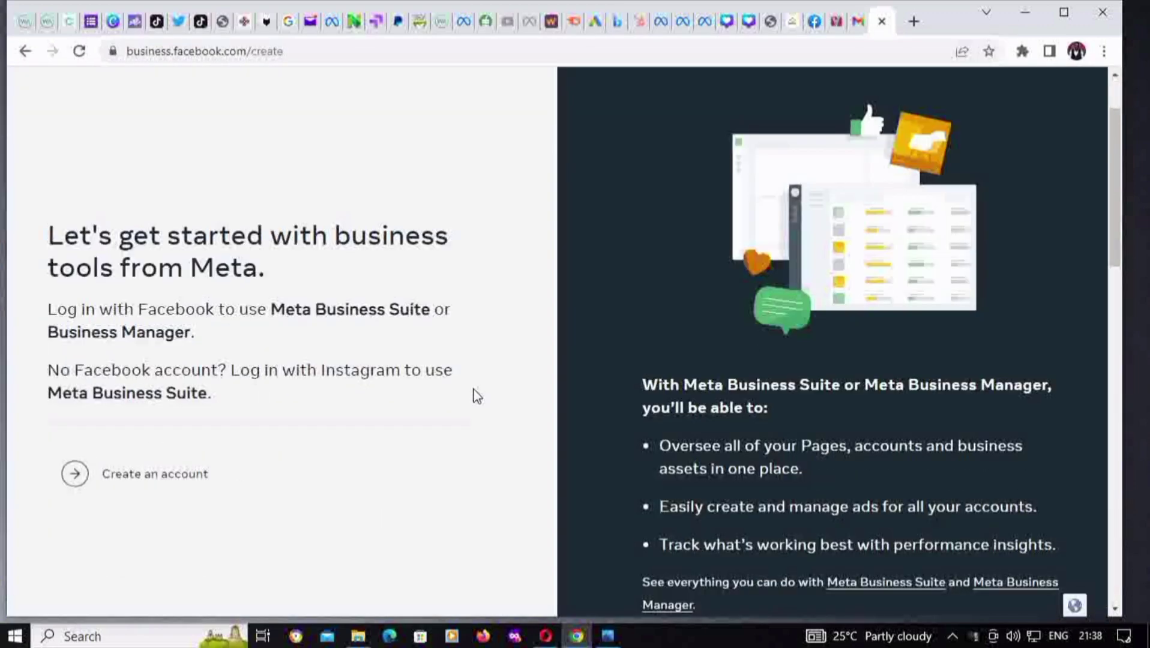
click(161, 477)
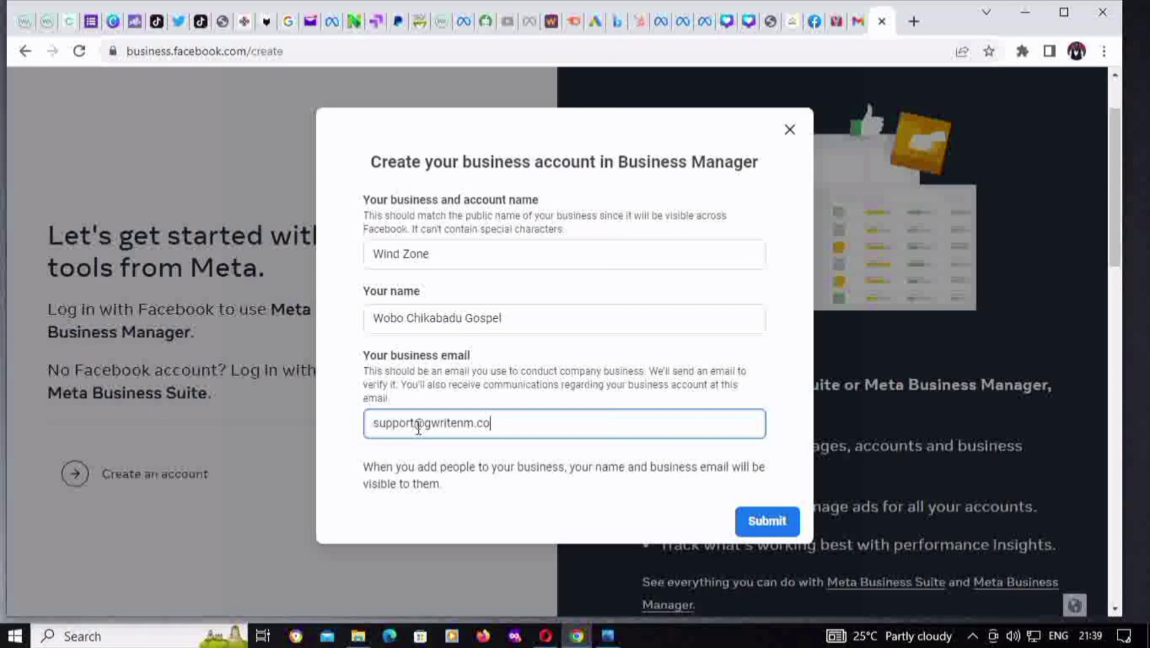
text(m)
click(771, 531)
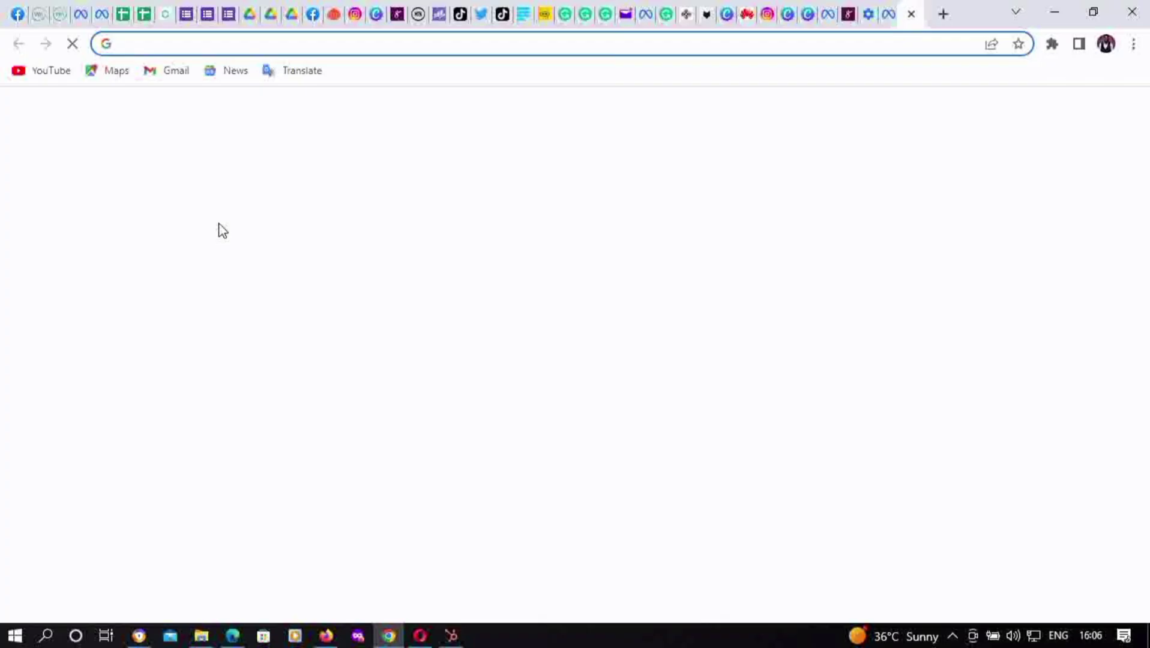
Go to the Meta Business Suite home at business.facebook.com using the address-bar suggestion
text(b)
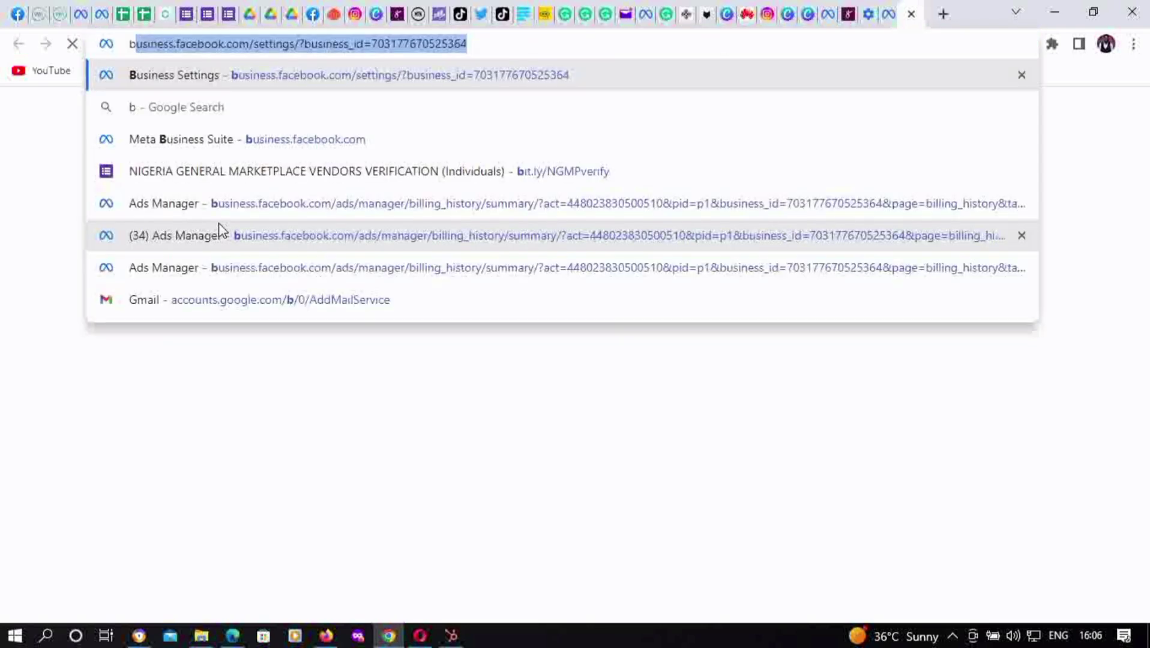
text(u)
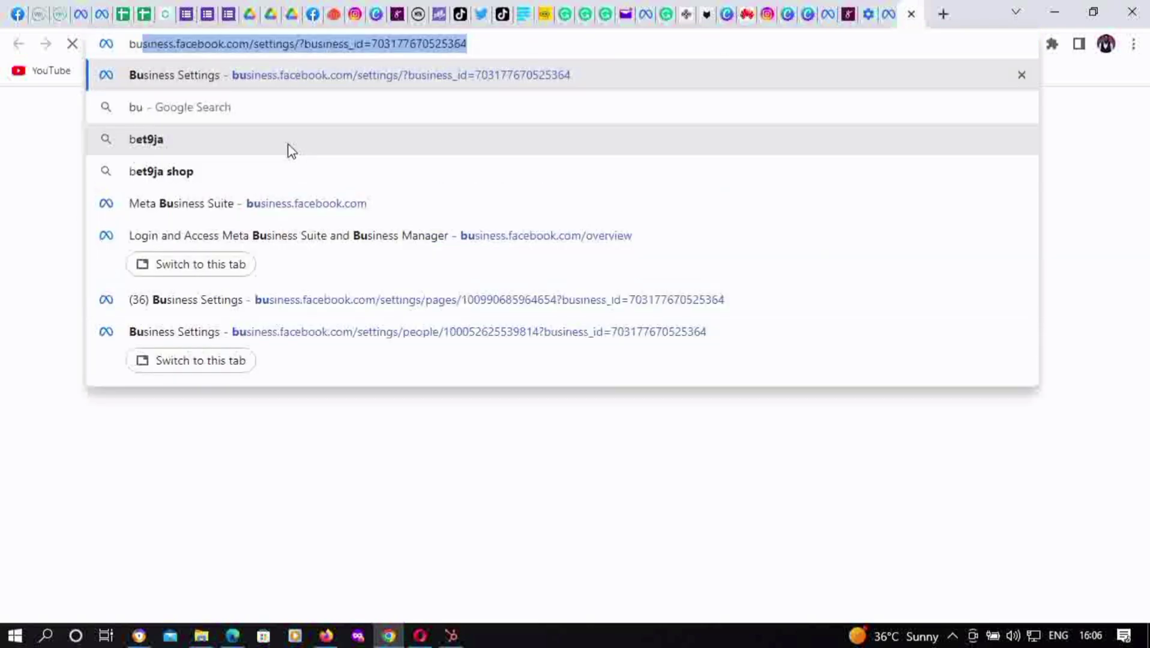
click(309, 213)
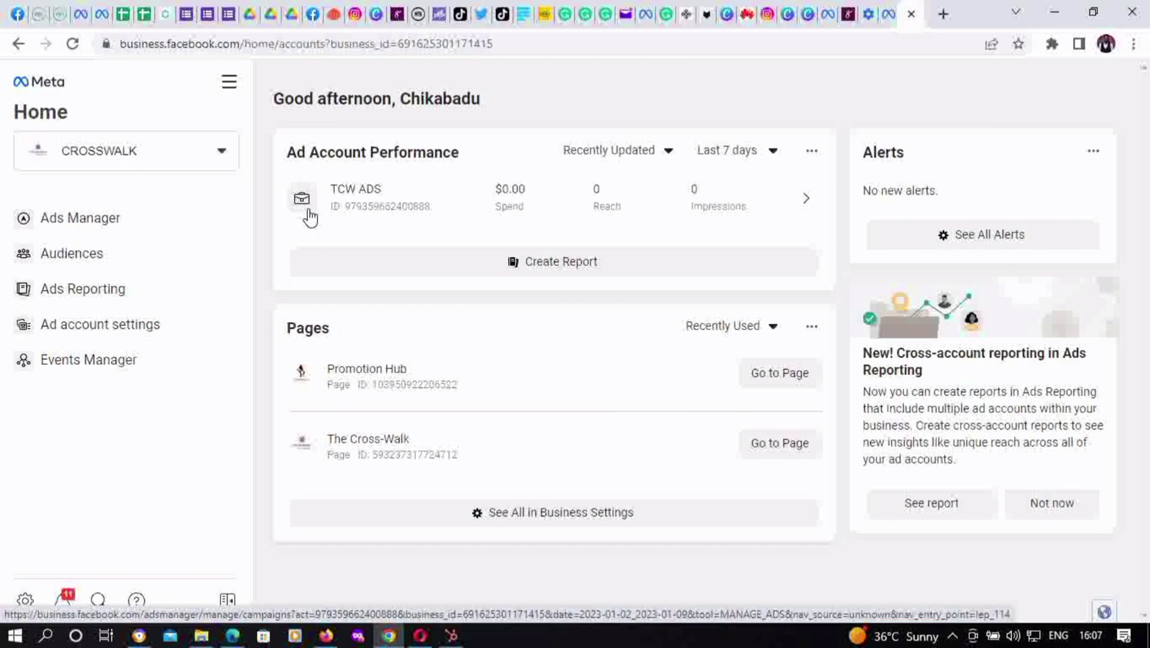
Open the CROSSWALK business account list and find the Create business account link at its top
click(150, 156)
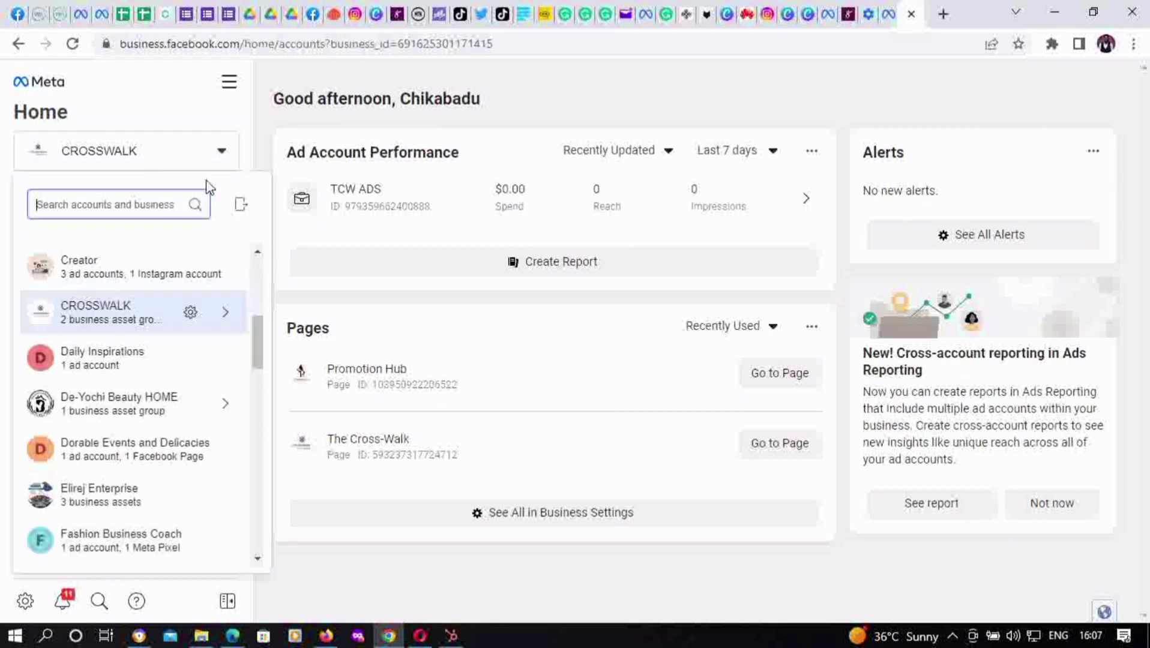
scroll(260, 353, up, 6)
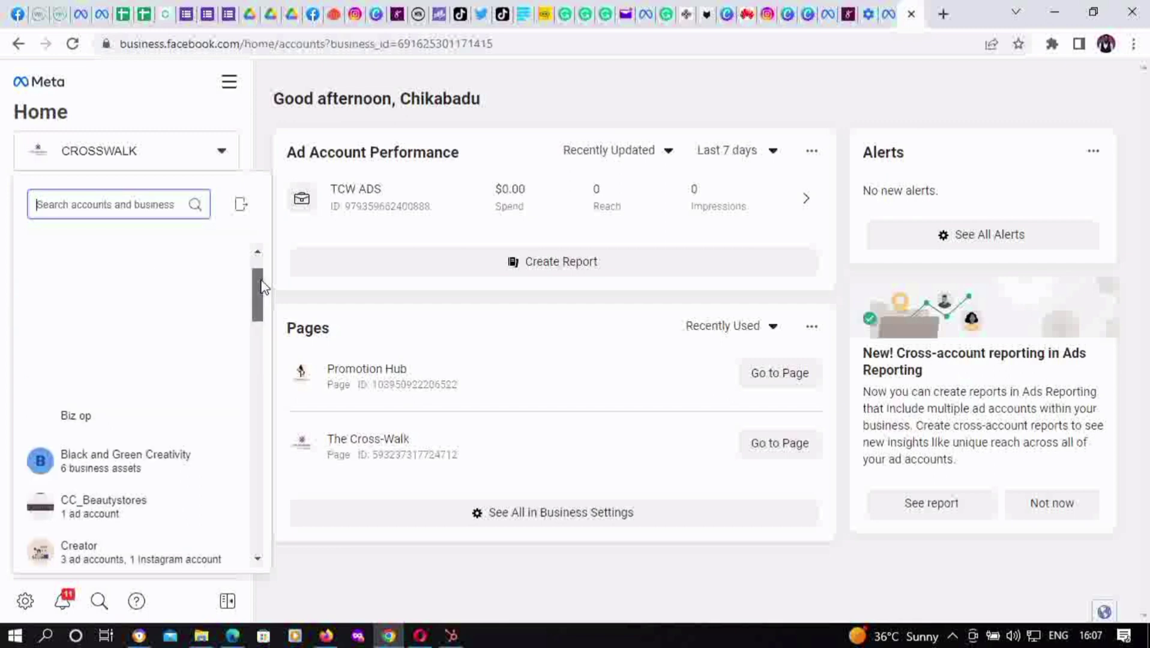
mouse_move(214, 260)
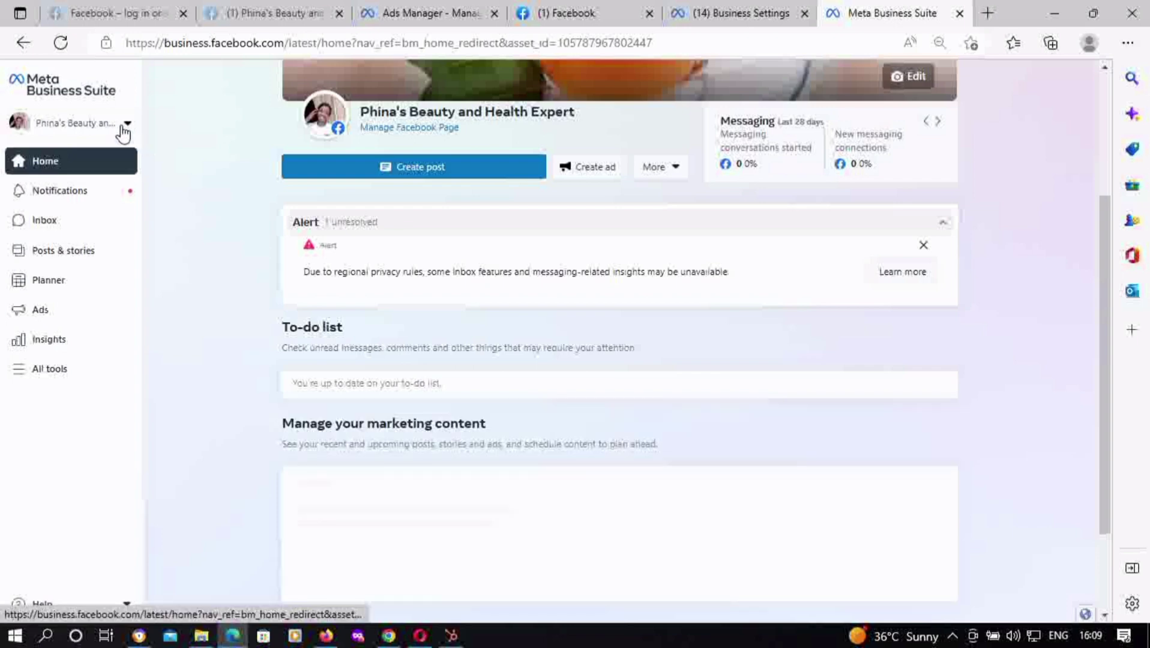
Create the Kings Hub business account, completing the owner's email and dismissing the autofill suggestions
click(124, 126)
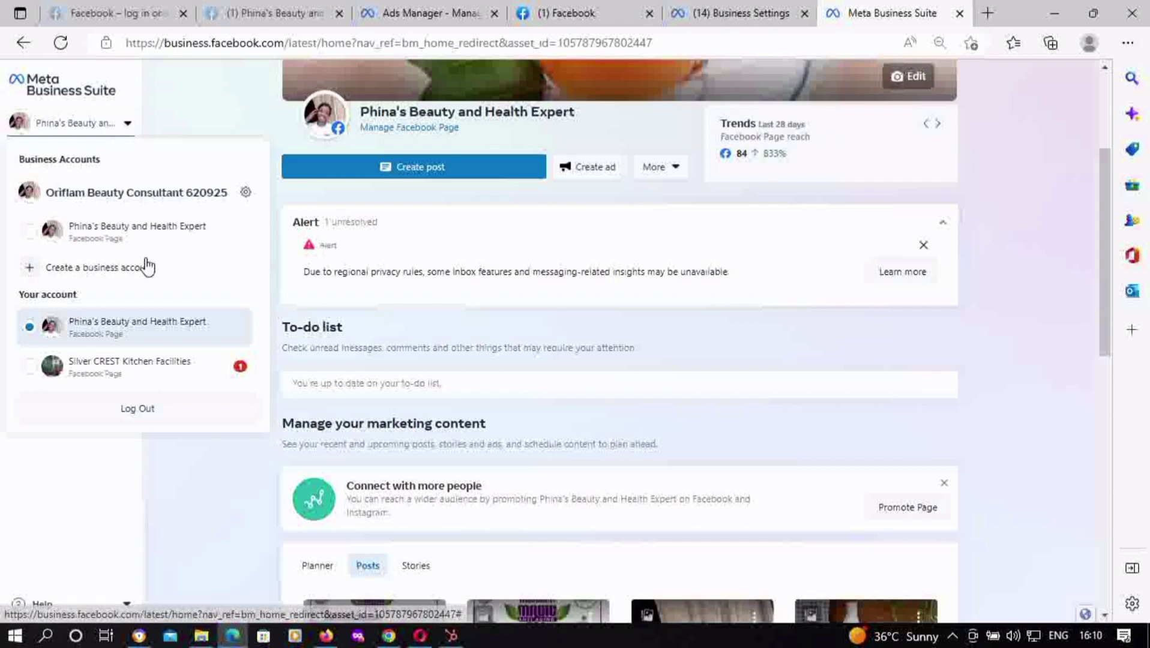
click(53, 275)
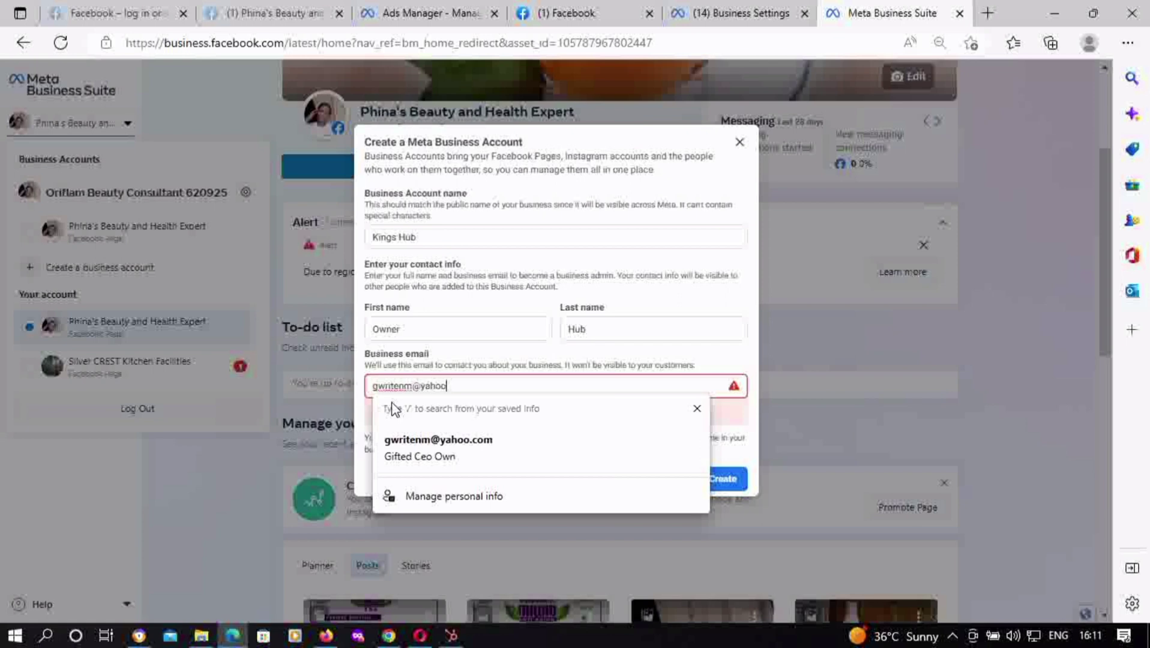
text(.com)
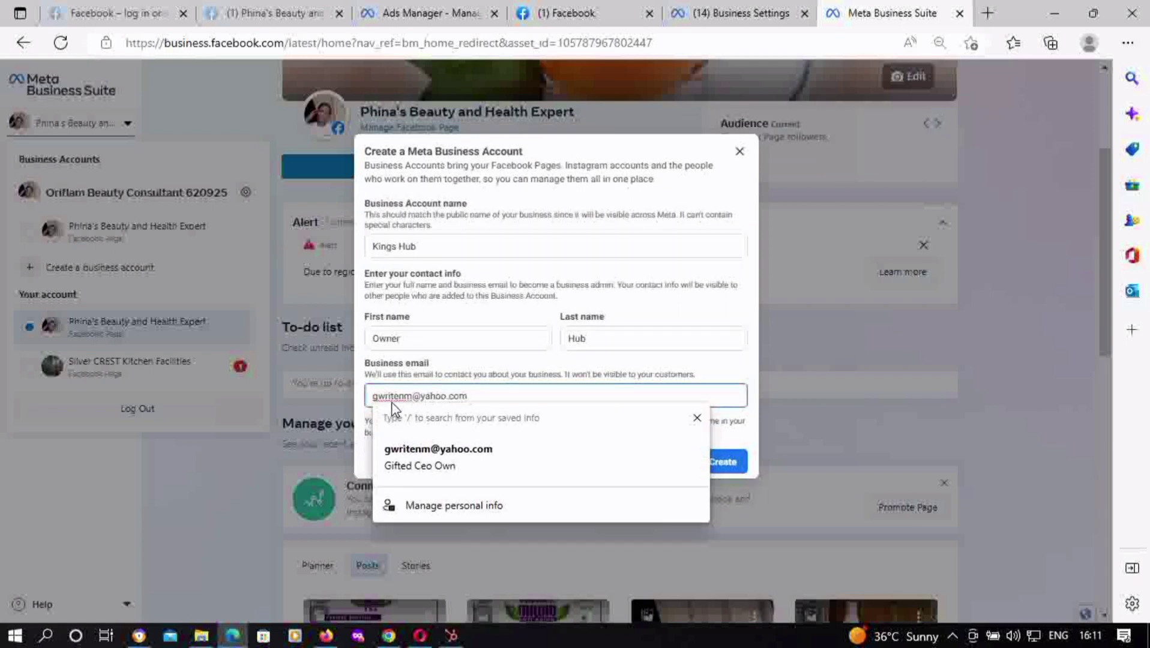
click(718, 316)
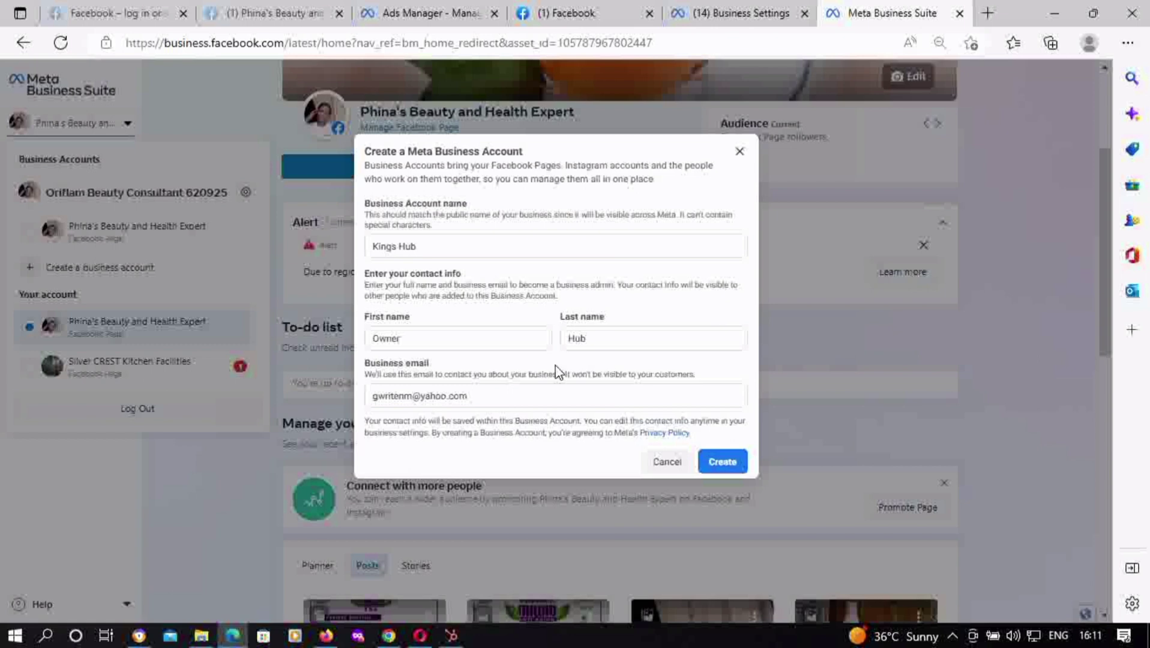
click(722, 462)
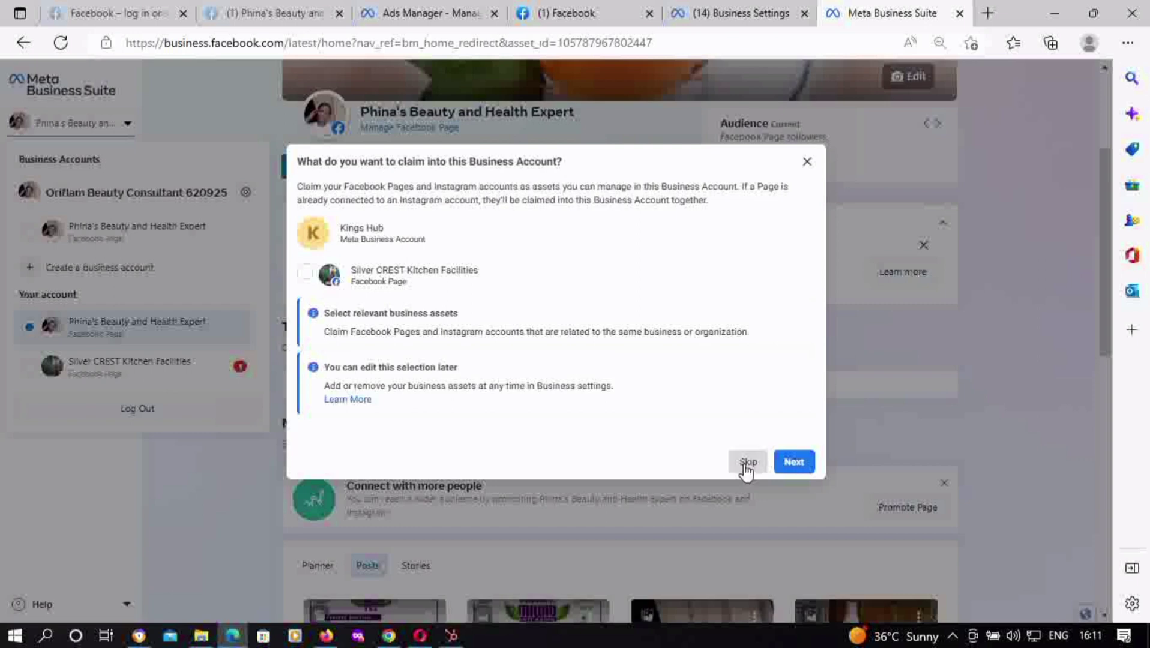
Skip claiming Pages and set the invitee's role to Business admin
click(794, 462)
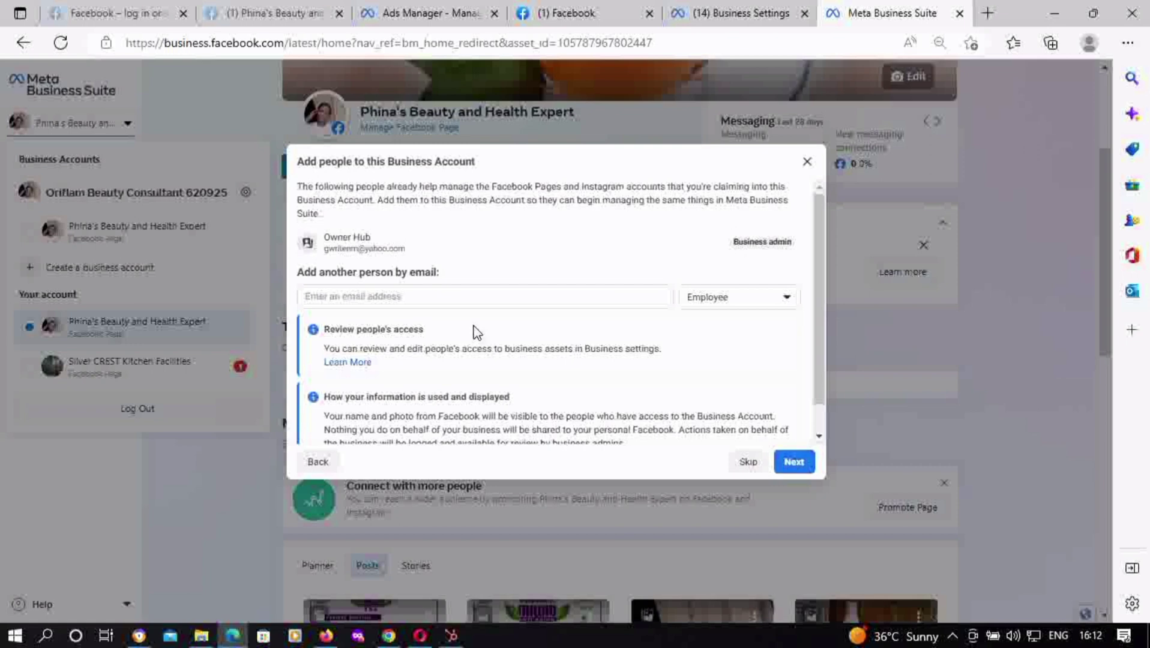
click(708, 303)
click(695, 411)
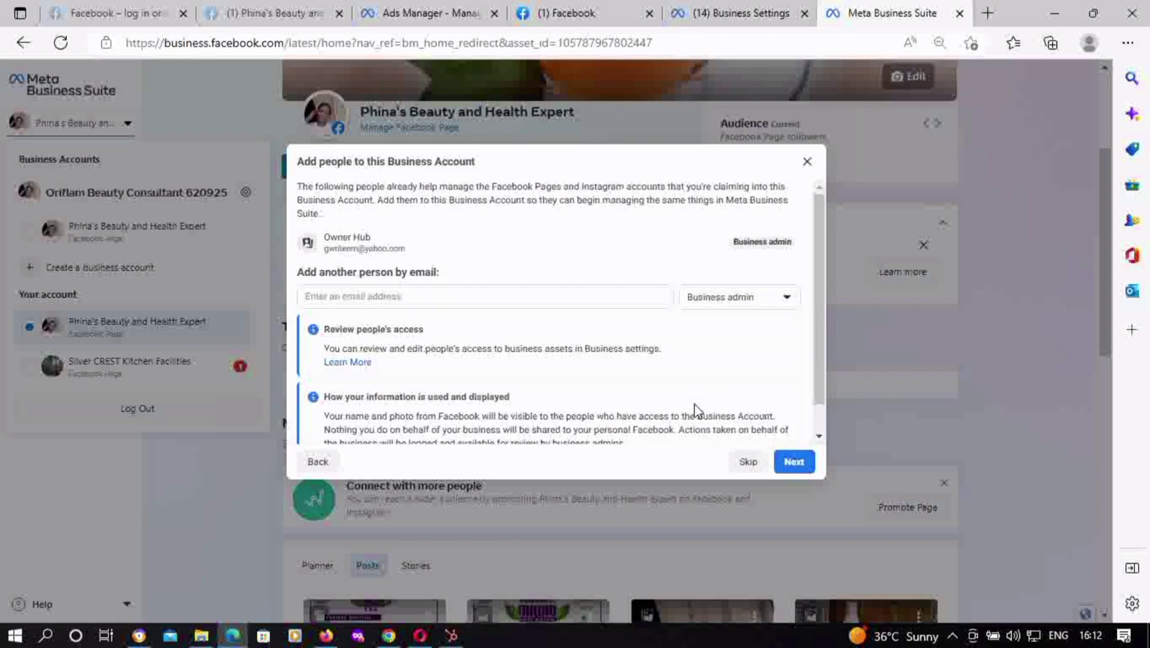
click(477, 303)
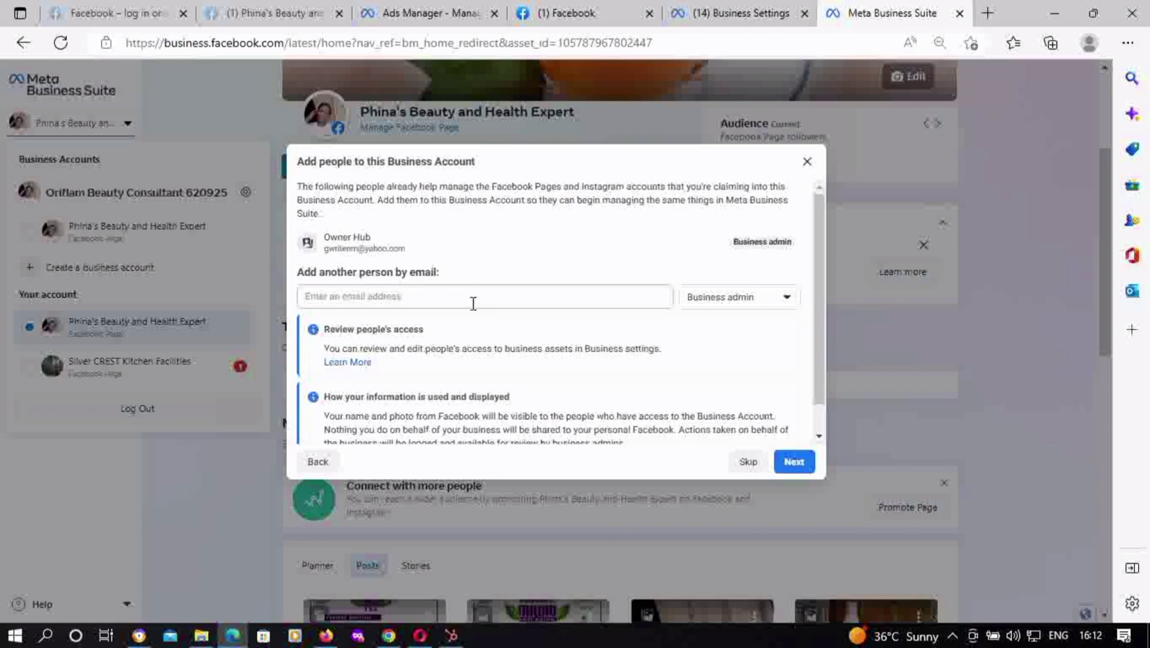
click(704, 308)
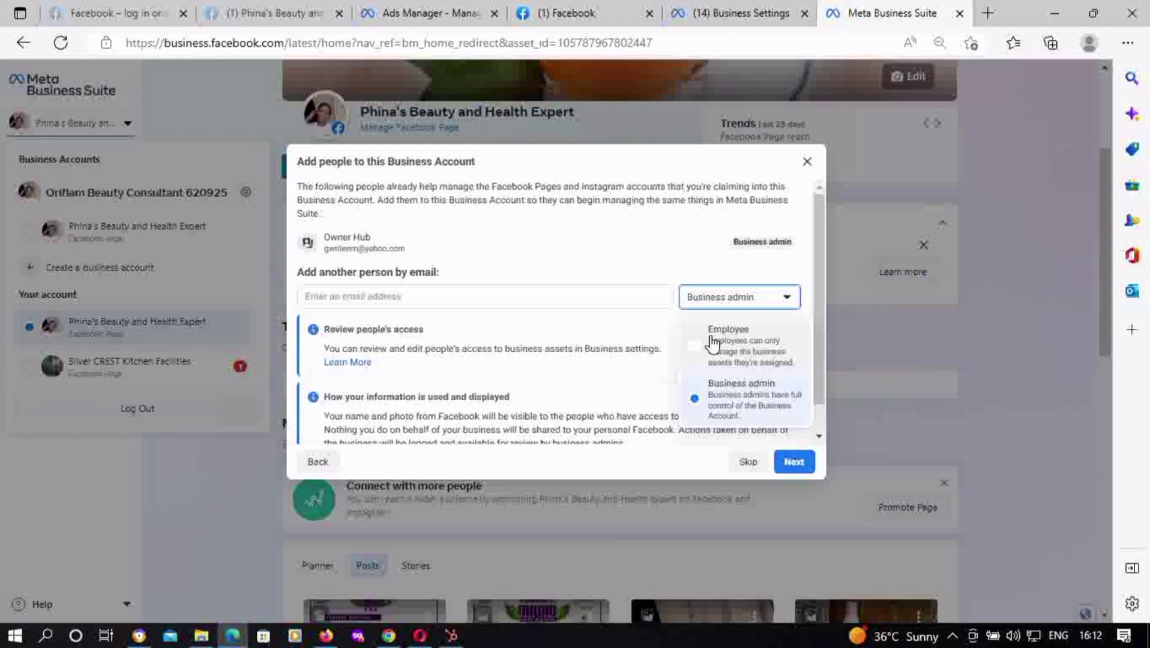
click(711, 413)
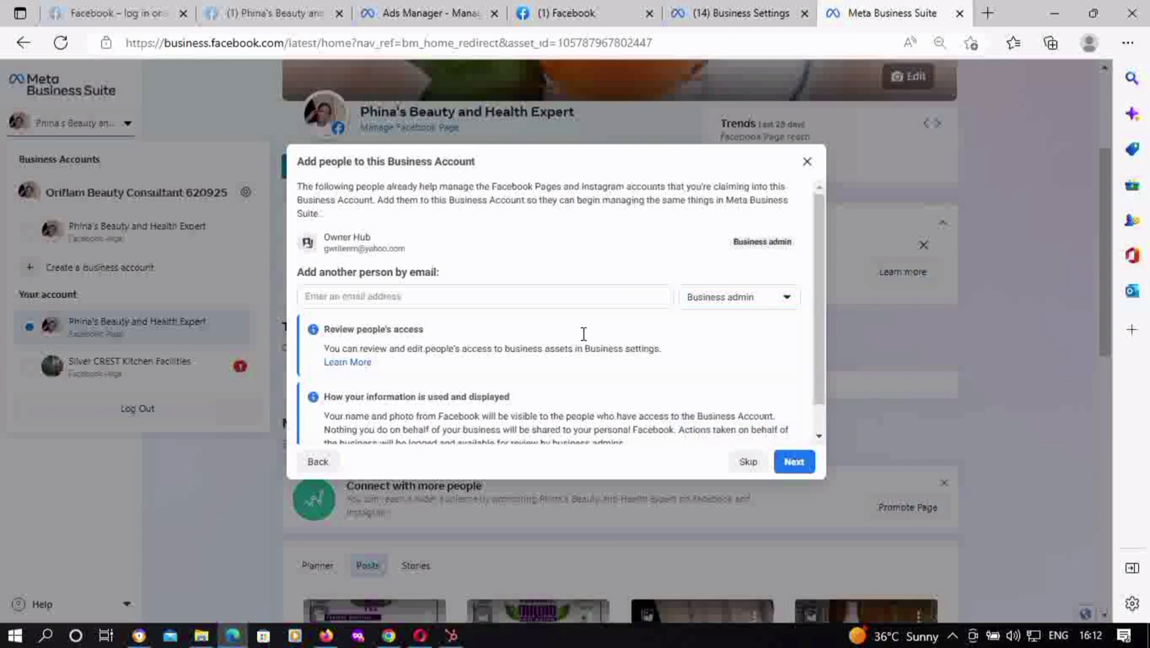
Fill in the saved support email address for the invitee and continue
click(486, 295)
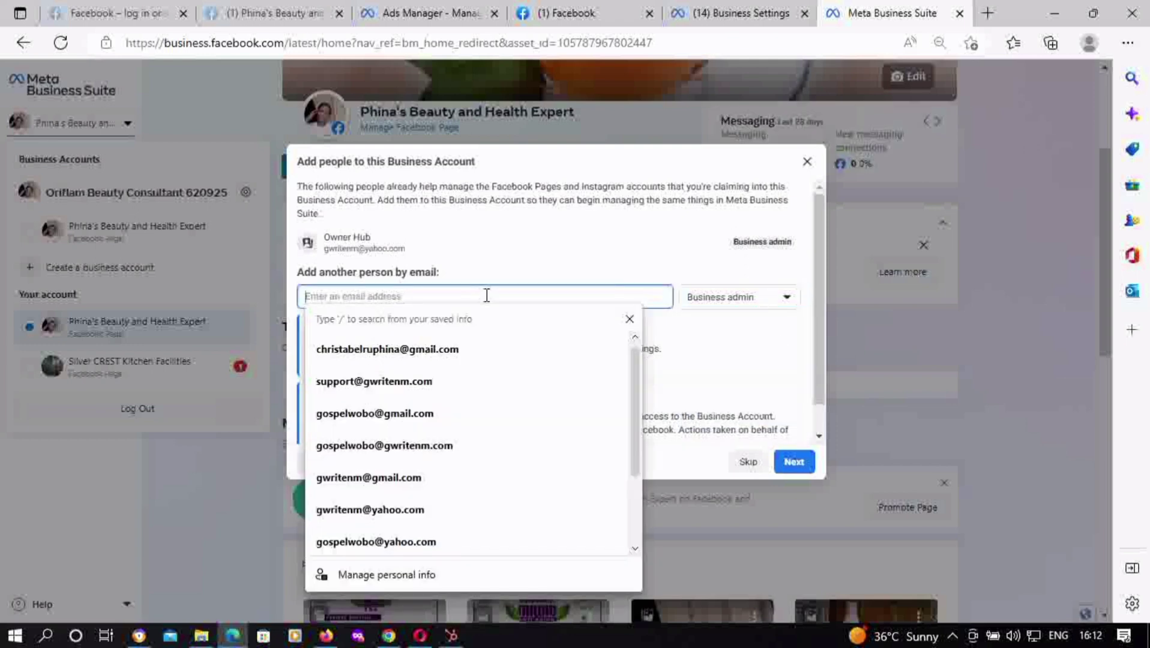
text(suppor)
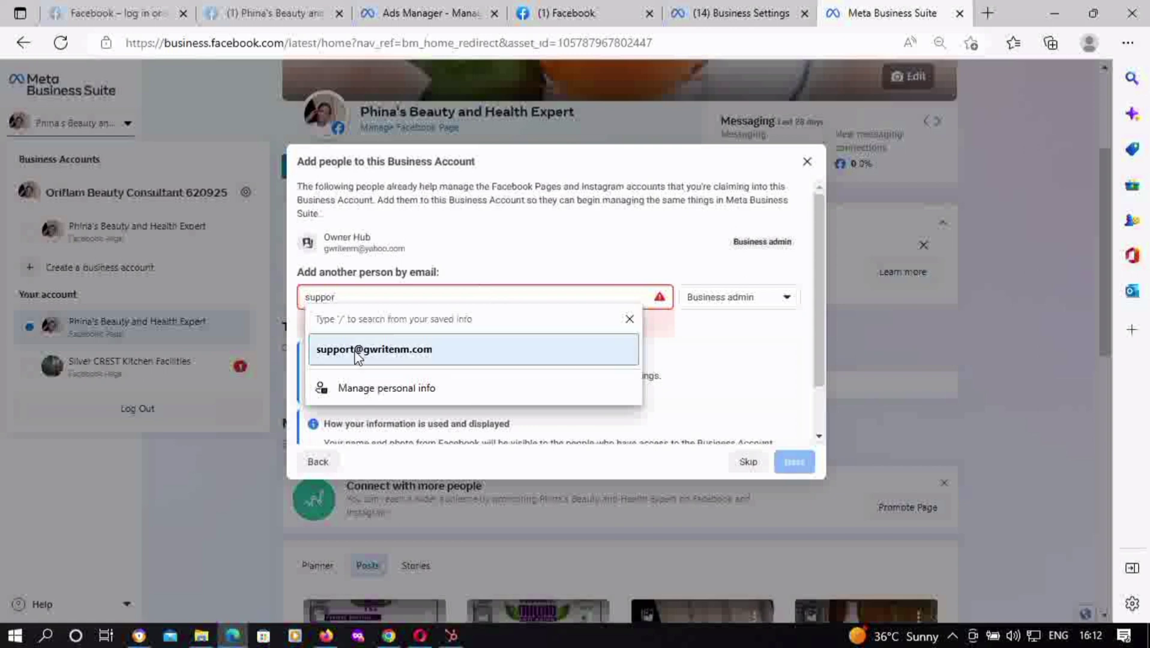
click(355, 349)
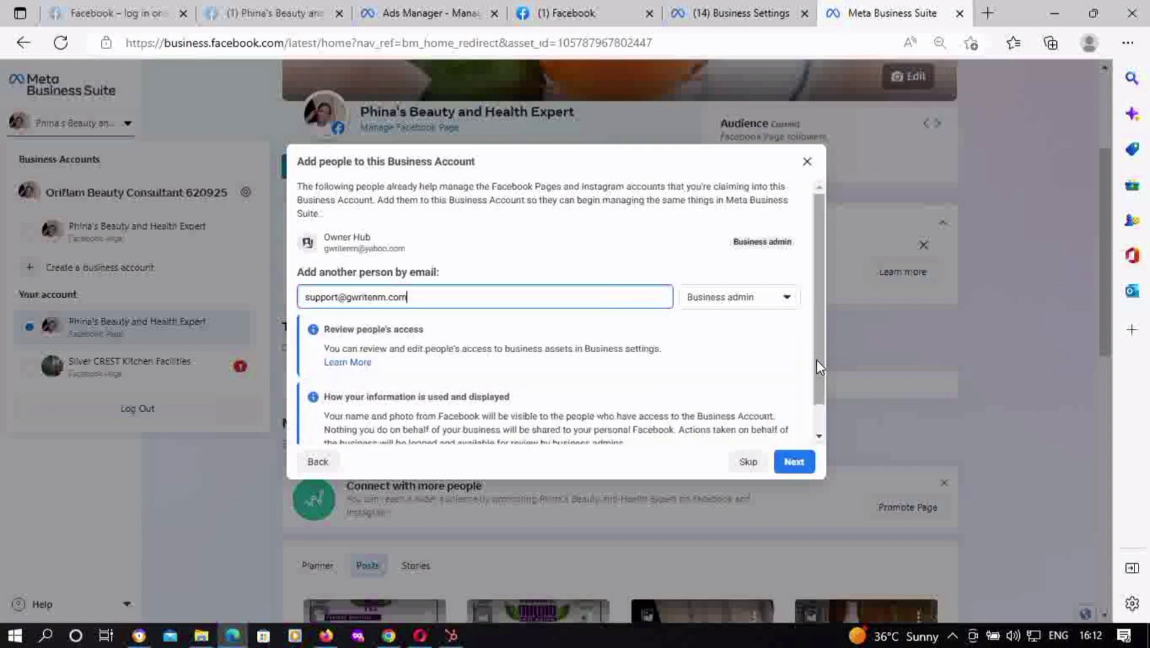
scroll(816, 359, down, 1)
click(789, 464)
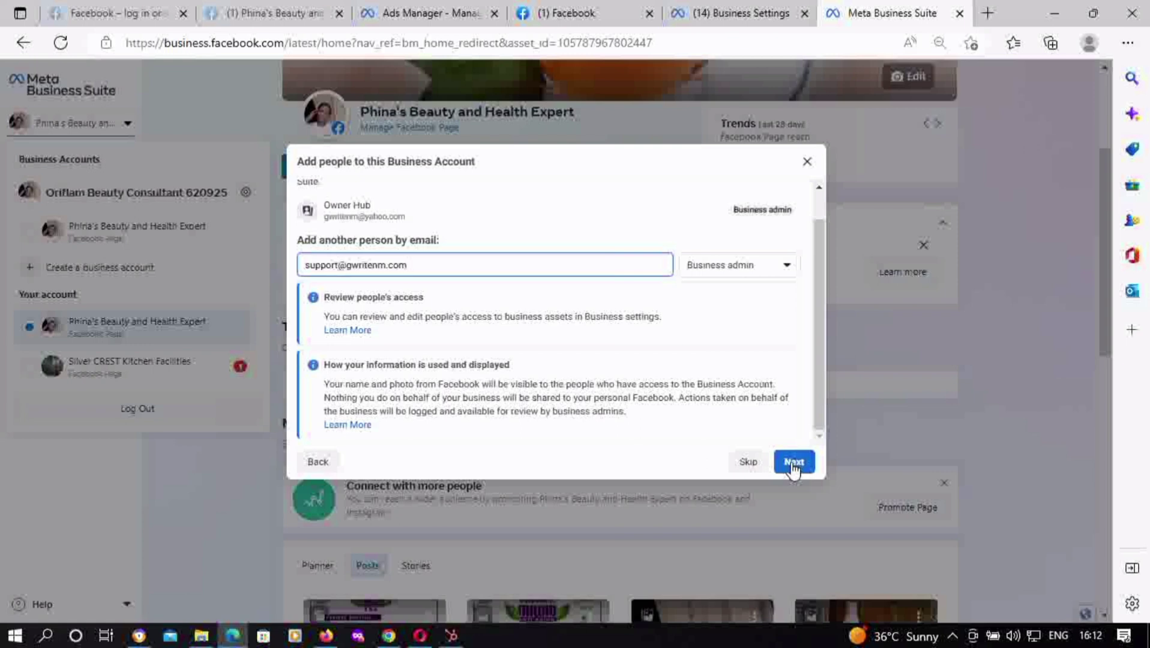
Go to Review and confirm and confirm the Kings Hub account to finish creating it
click(793, 463)
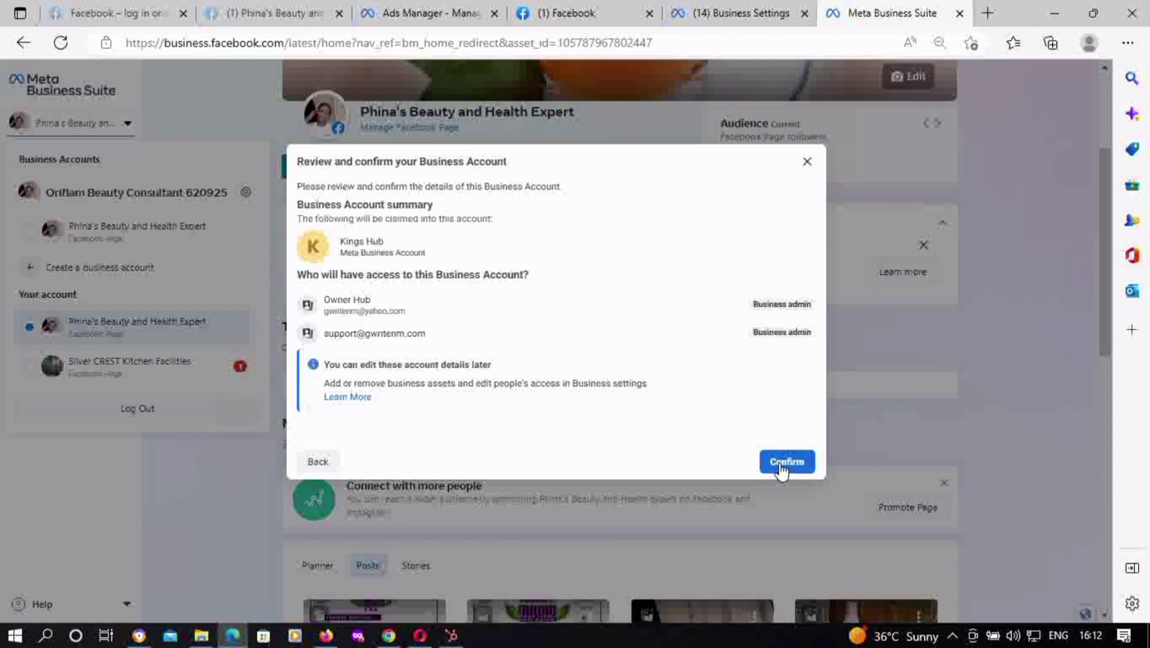
click(779, 470)
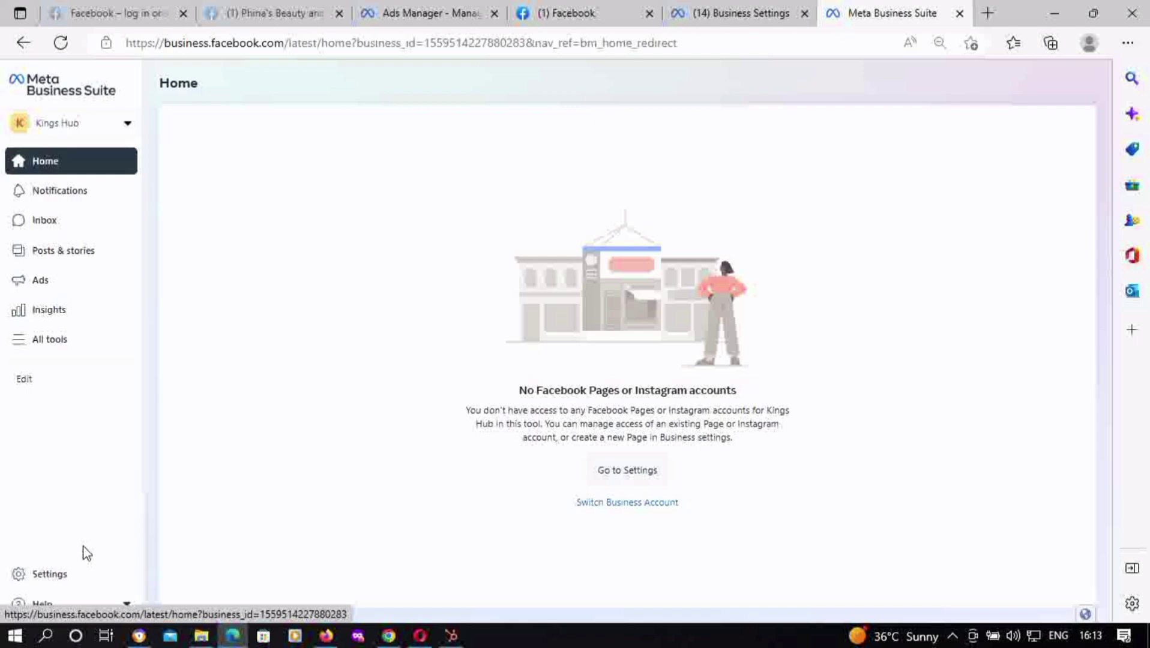
Check Kings Hub's People list in settings, then go to the full Business settings
click(49, 576)
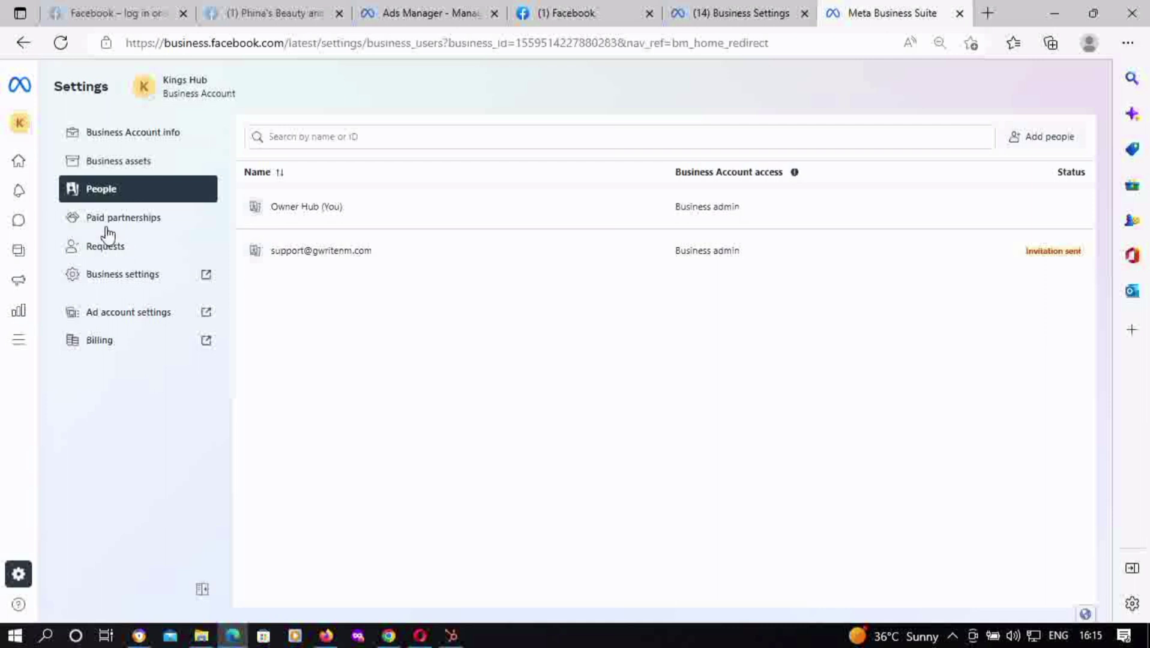
click(111, 282)
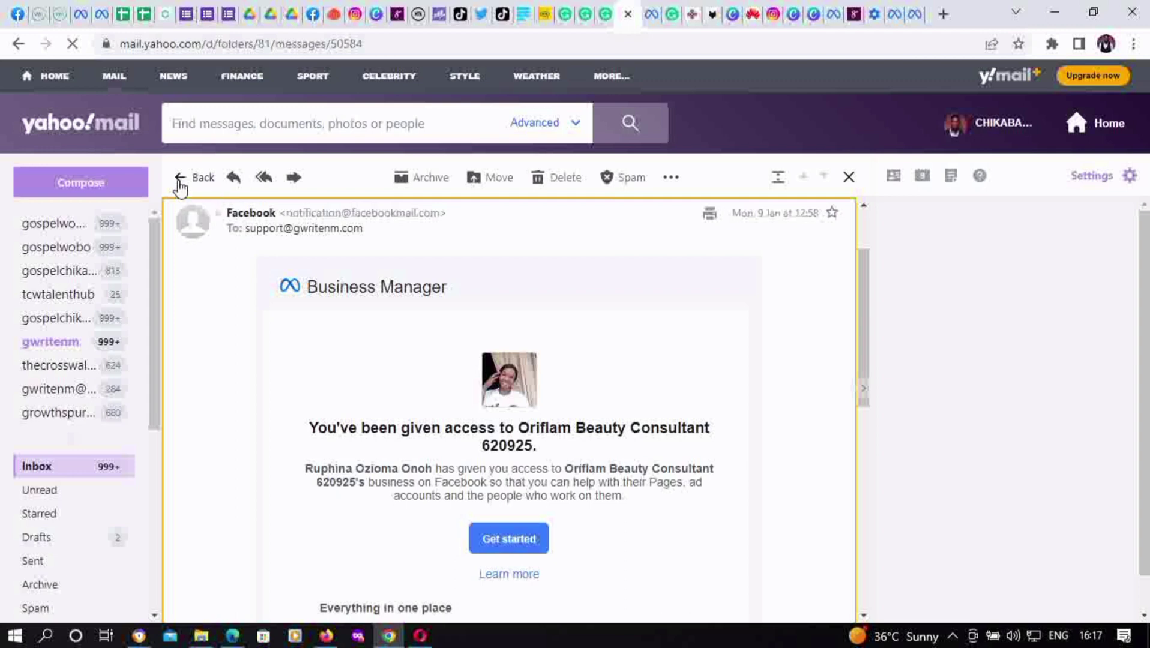
Open the Kings Hub invitation email from the inbox, start accepting it, and autofill the display name
click(180, 180)
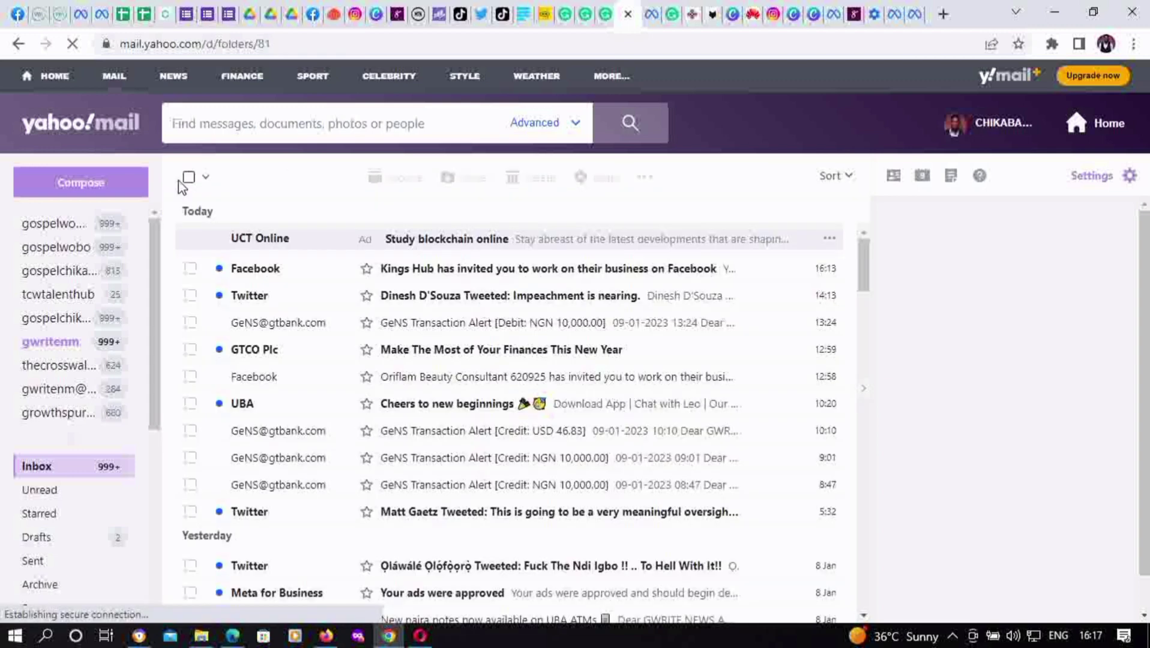
click(460, 273)
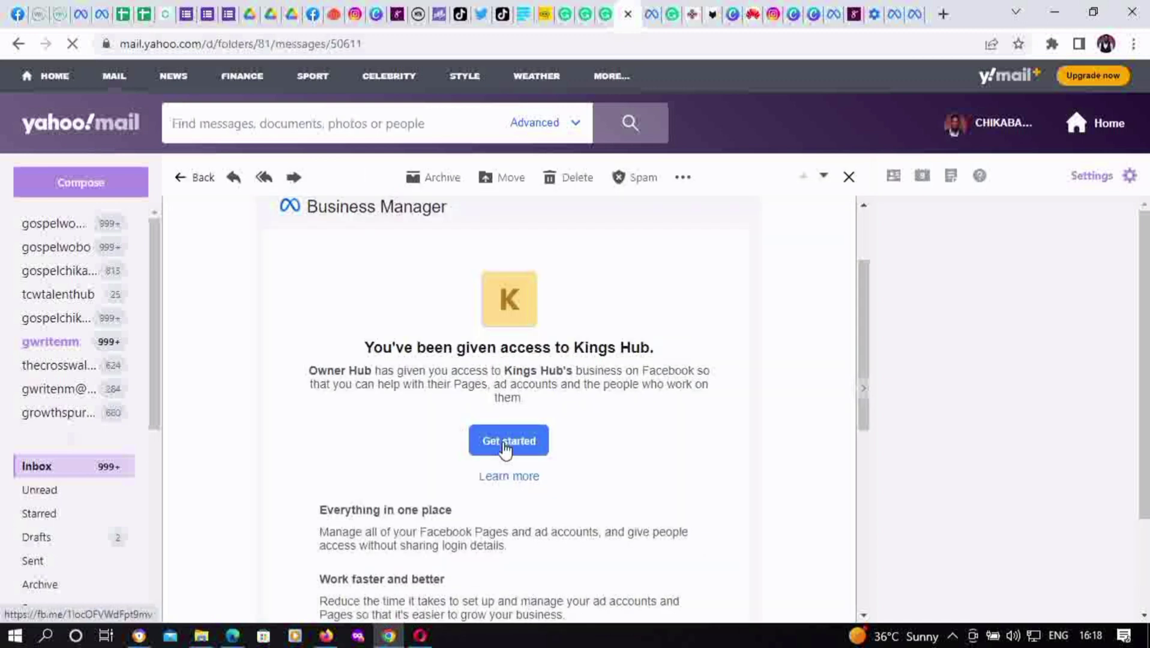
click(506, 444)
click(436, 491)
click(519, 534)
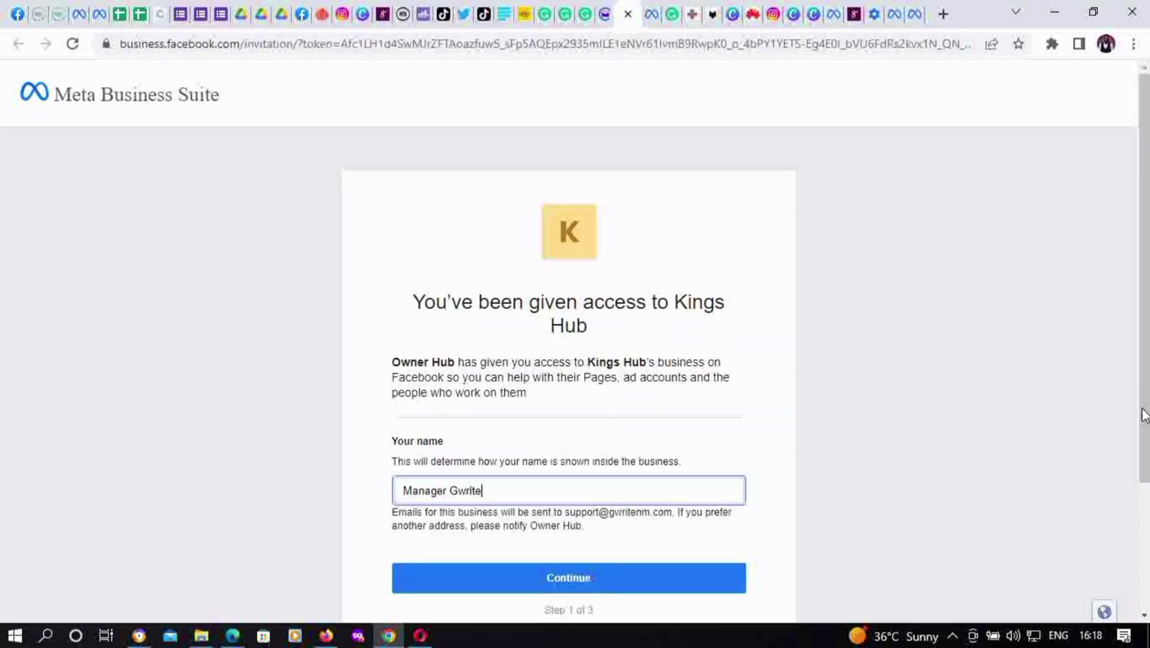
Continue past the name and business information steps, then accept the Kings Hub invitation
scroll(722, 382, down, 3)
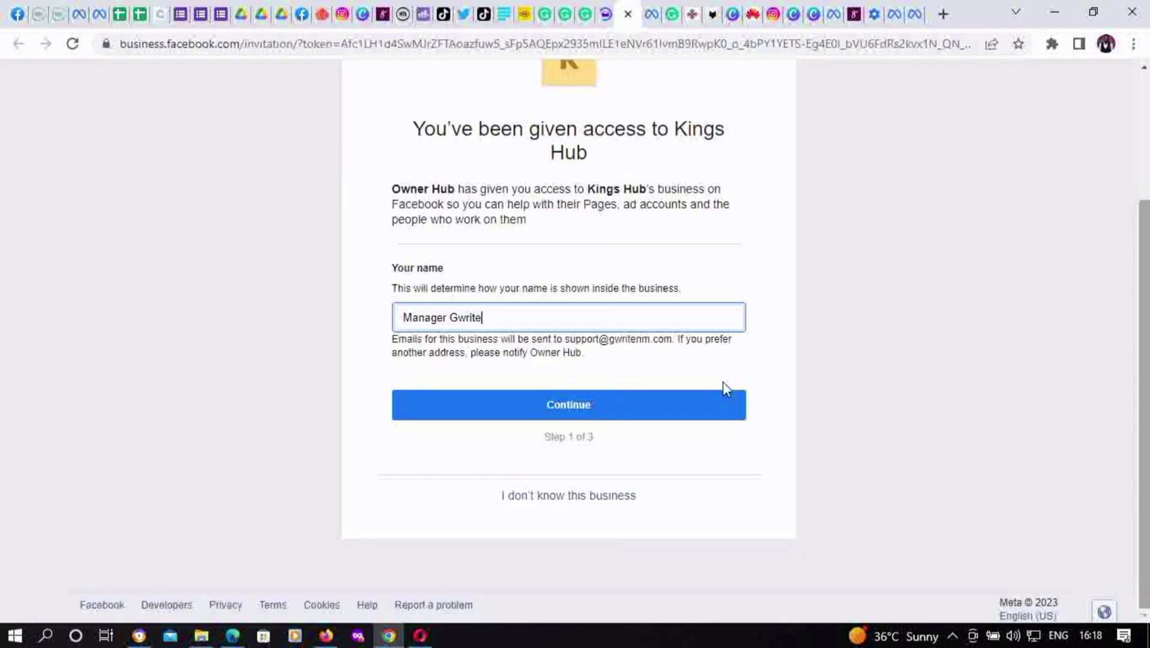
click(671, 412)
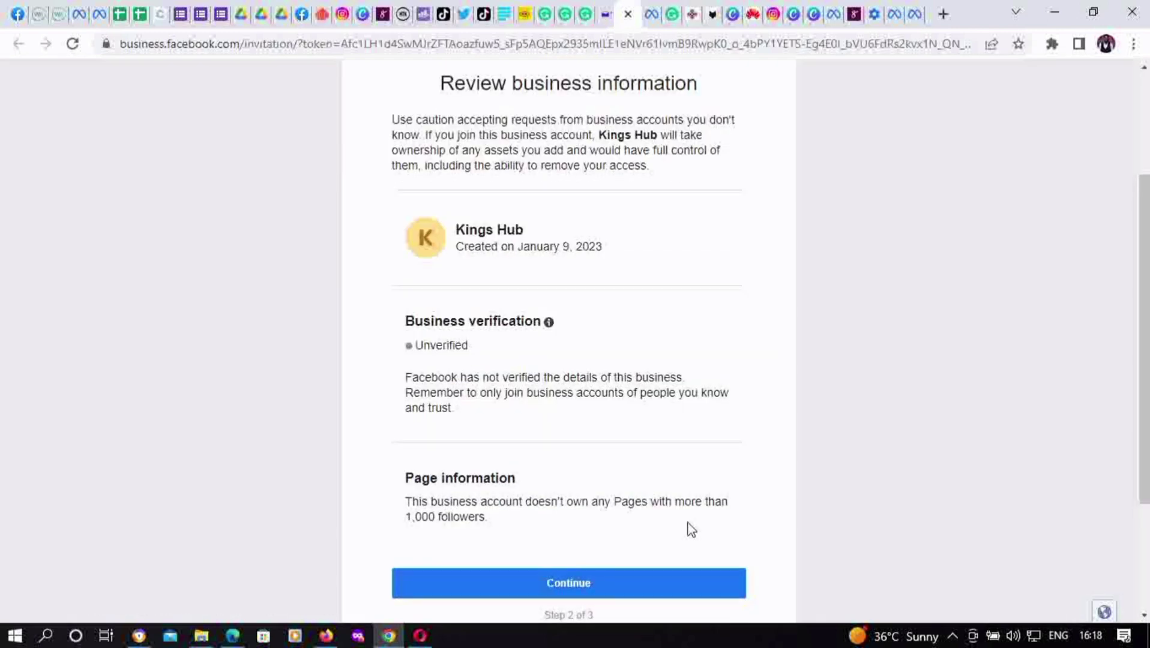
click(619, 582)
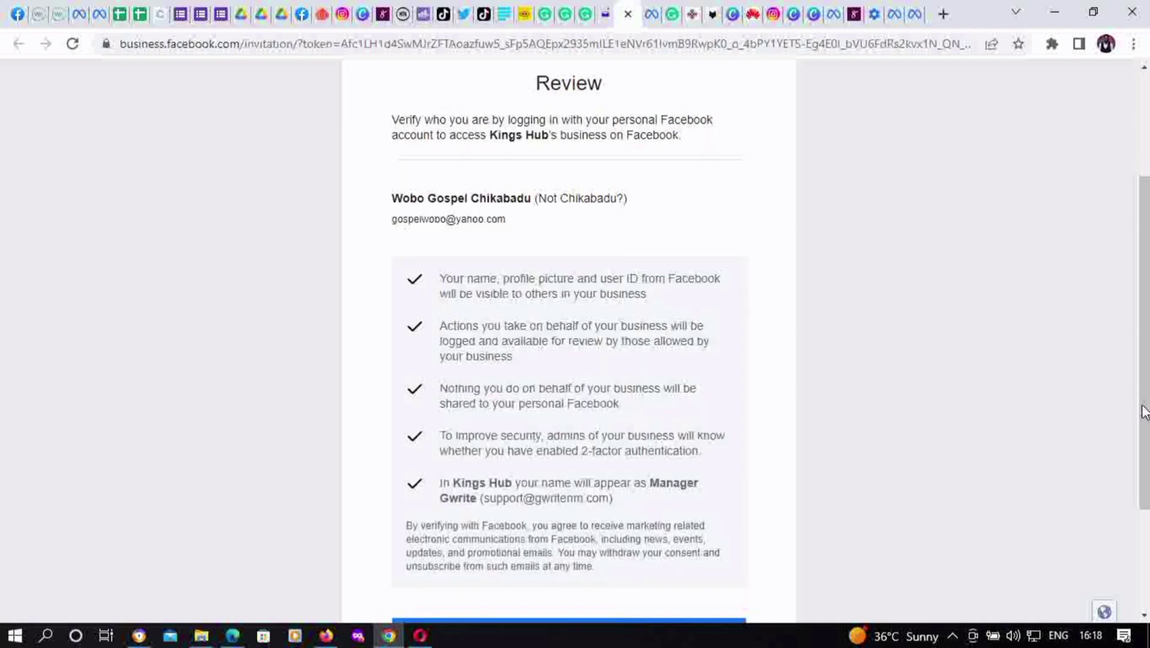
drag(1143, 465, 1142, 570)
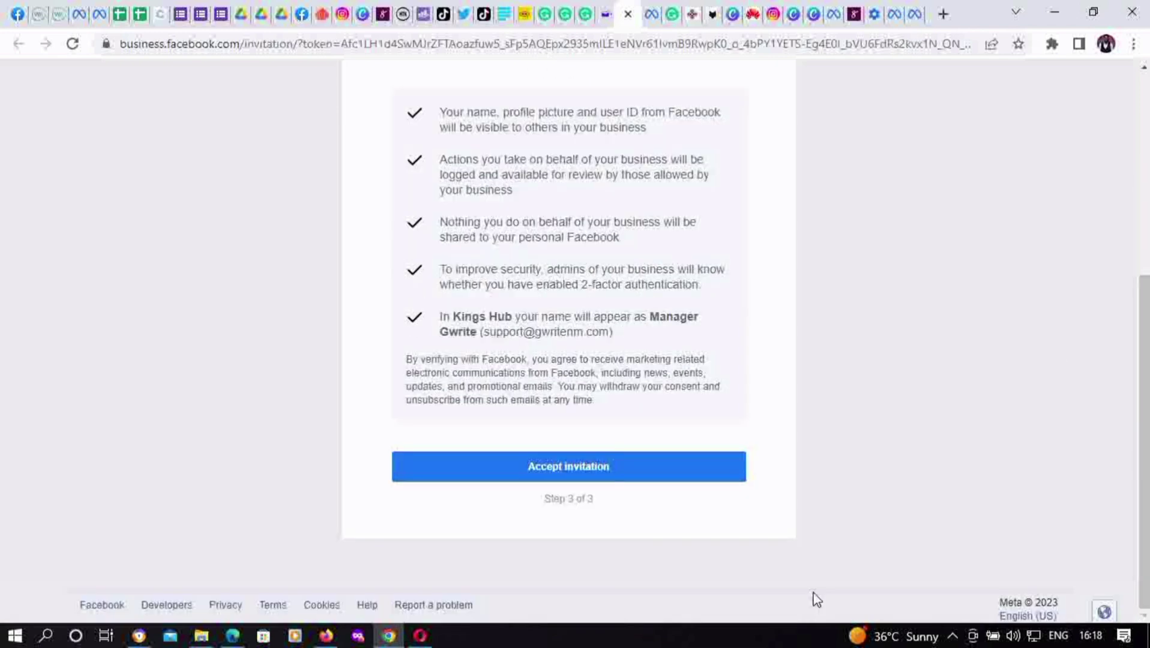
click(617, 468)
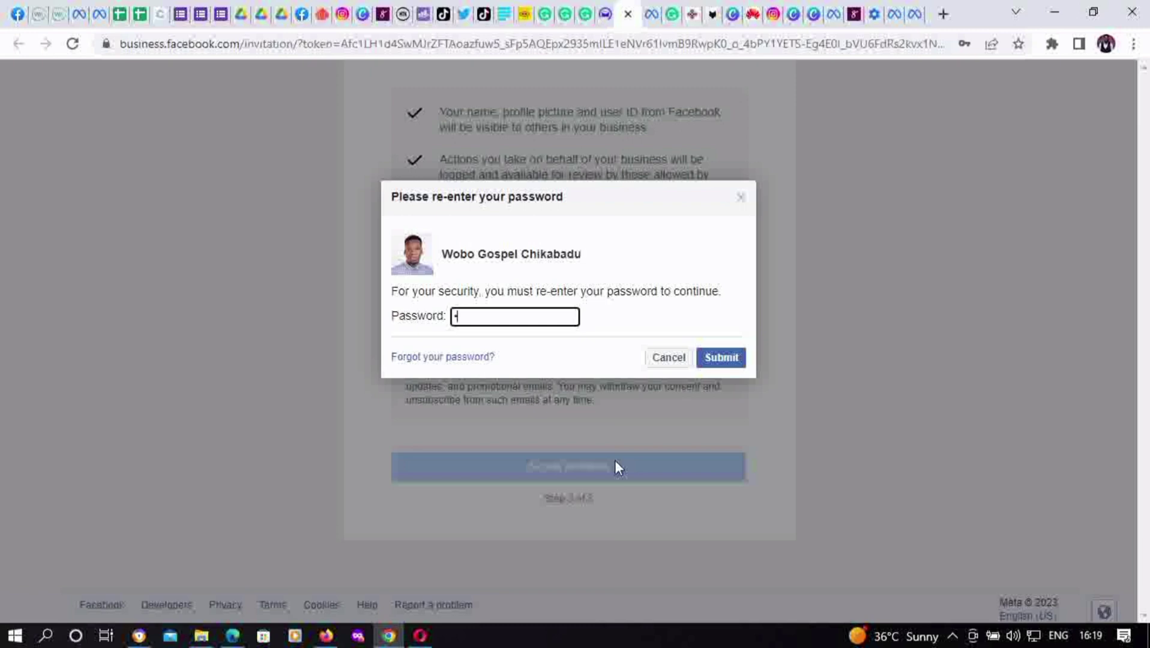
Re-enter the Facebook account password, submit it, and decline Chrome's offer to update the saved password
text(•••••••)
text(••••)
key(ctrl+a)
text(•••••••••••••••••••)
click(727, 361)
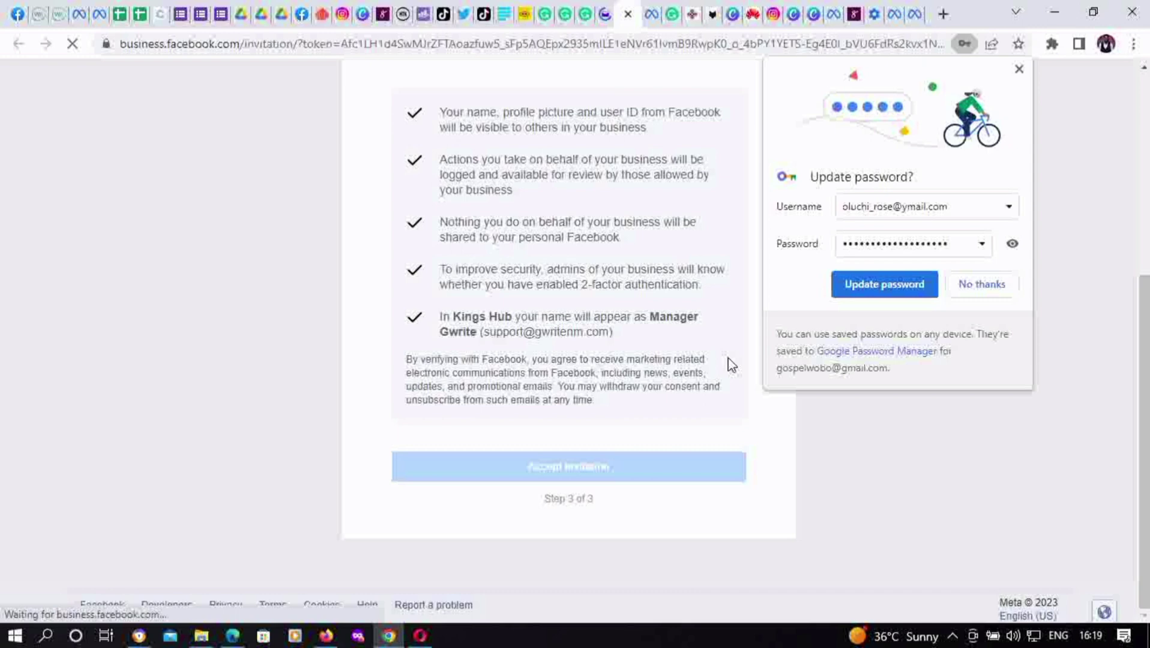
click(997, 286)
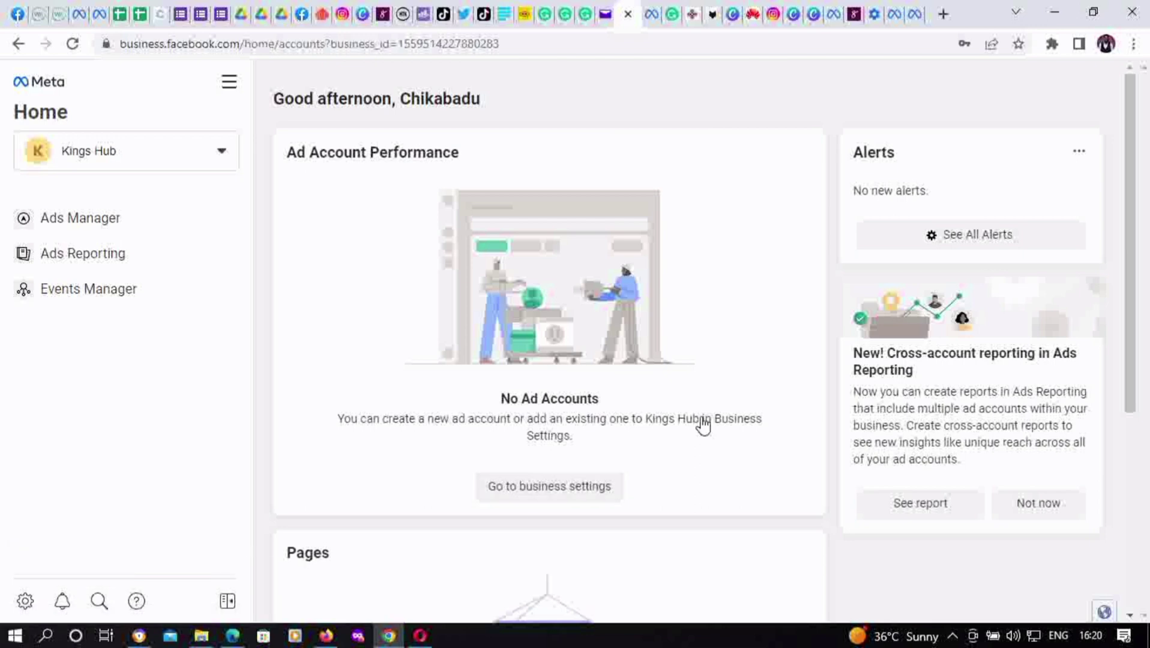
Go to Kings Hub's business settings from the Business Manager home page
click(548, 500)
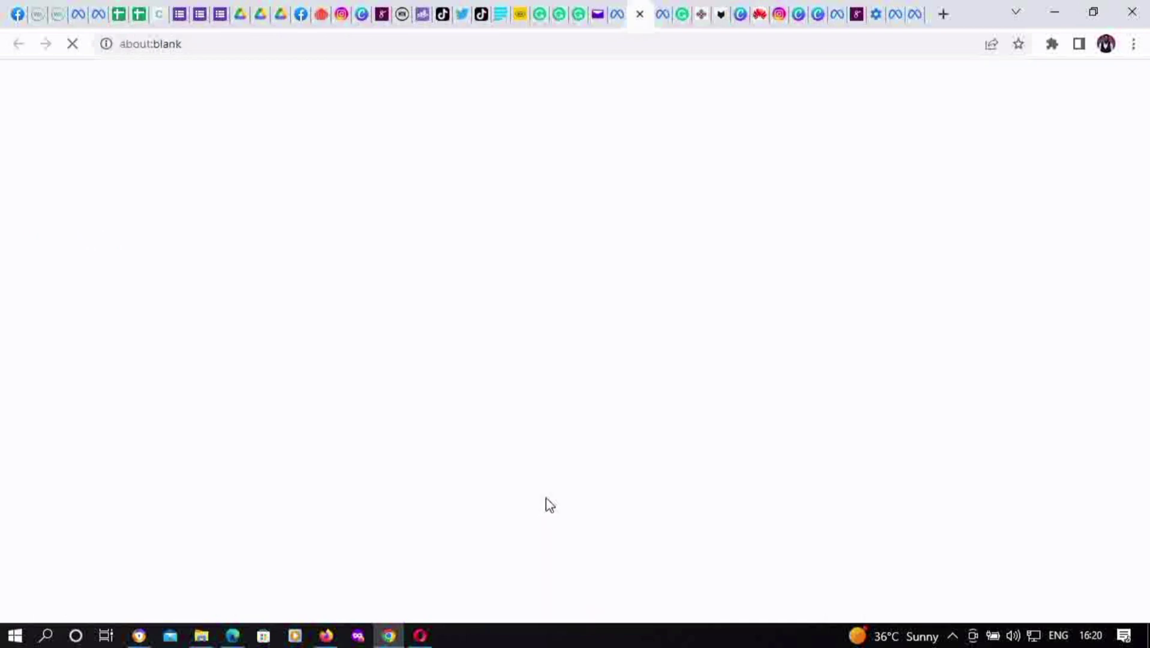